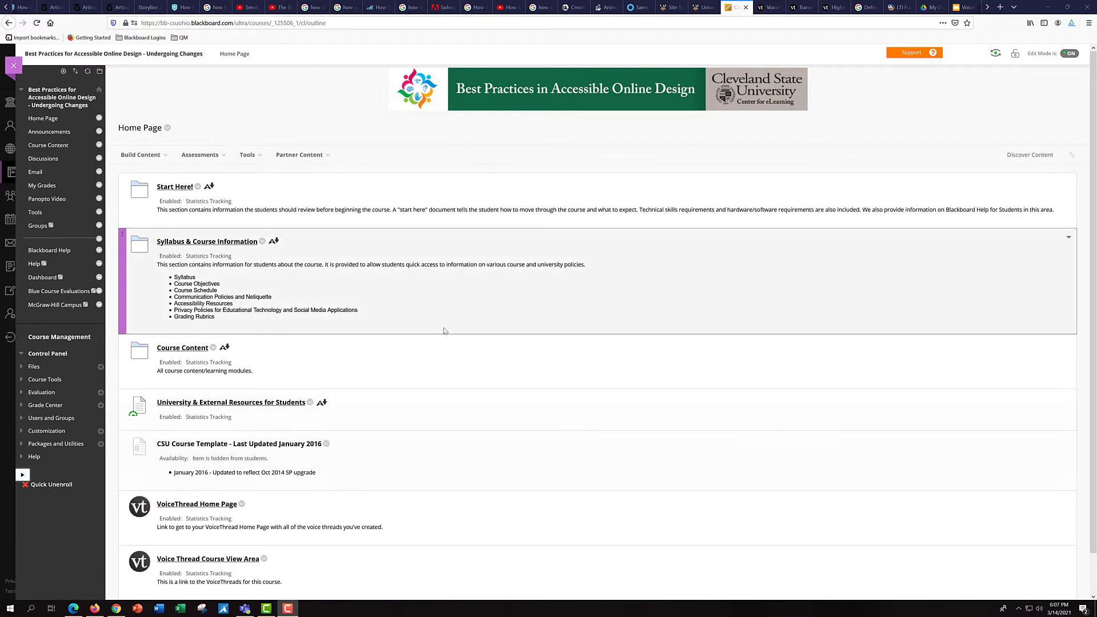
Add a VoiceThread link named 'Voice Thread Home Page' with Track Number of Views set to Yes, and submit it
left_click(254, 158)
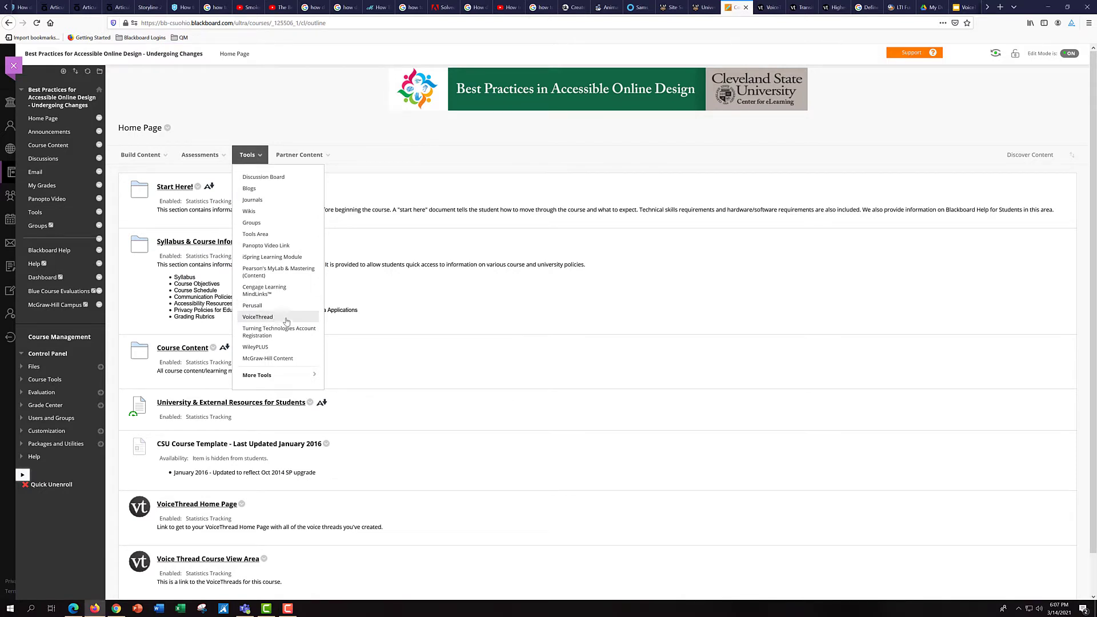
left_click(287, 319)
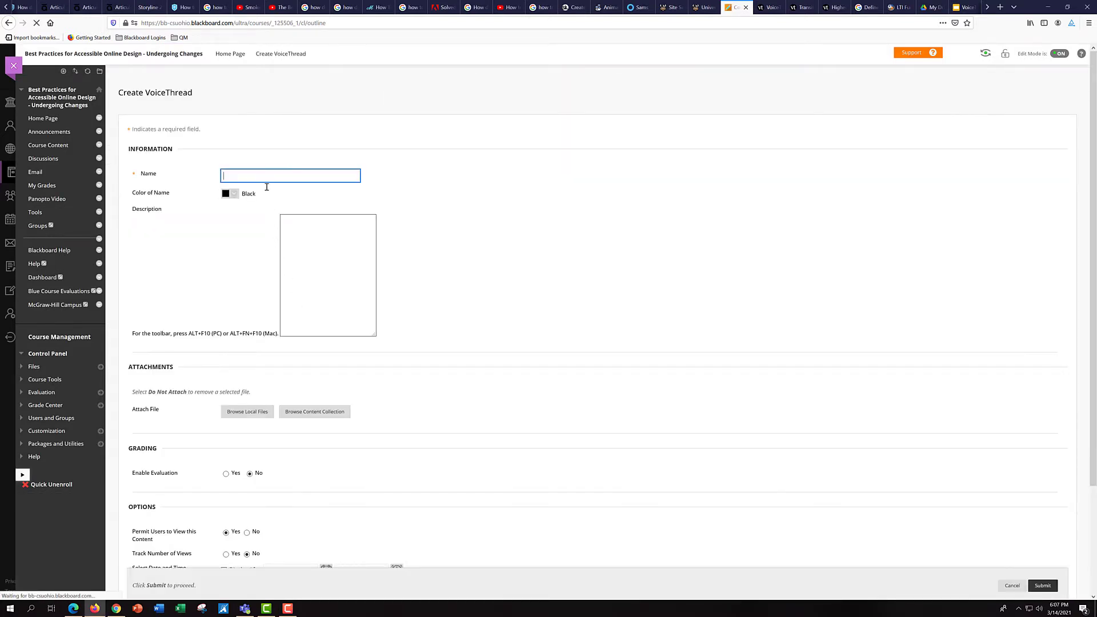
left_click(276, 209)
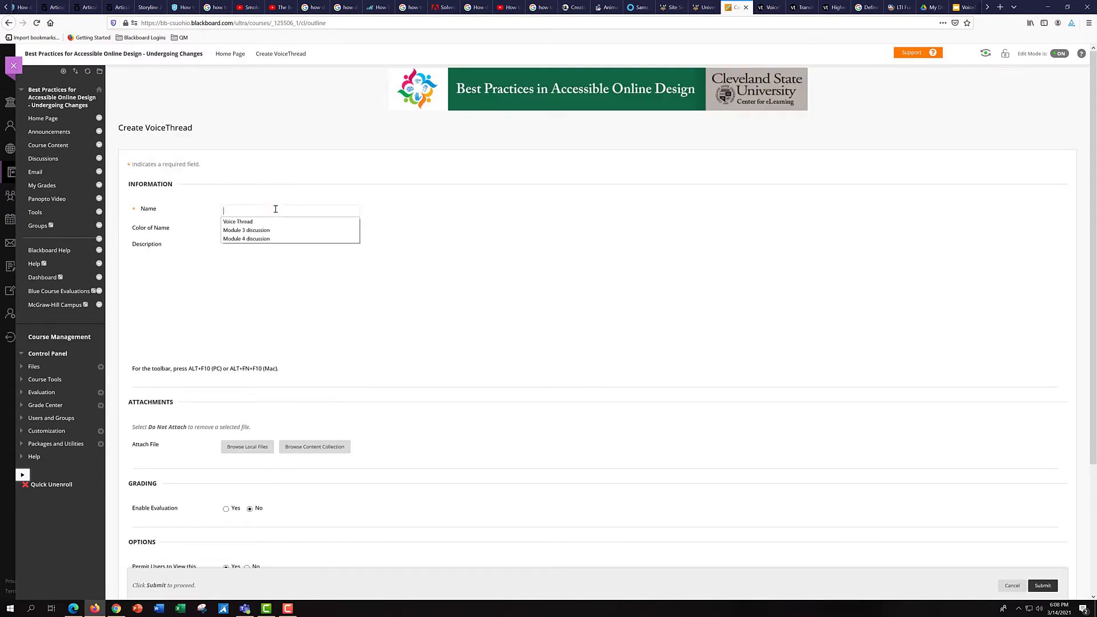
type("Voice T")
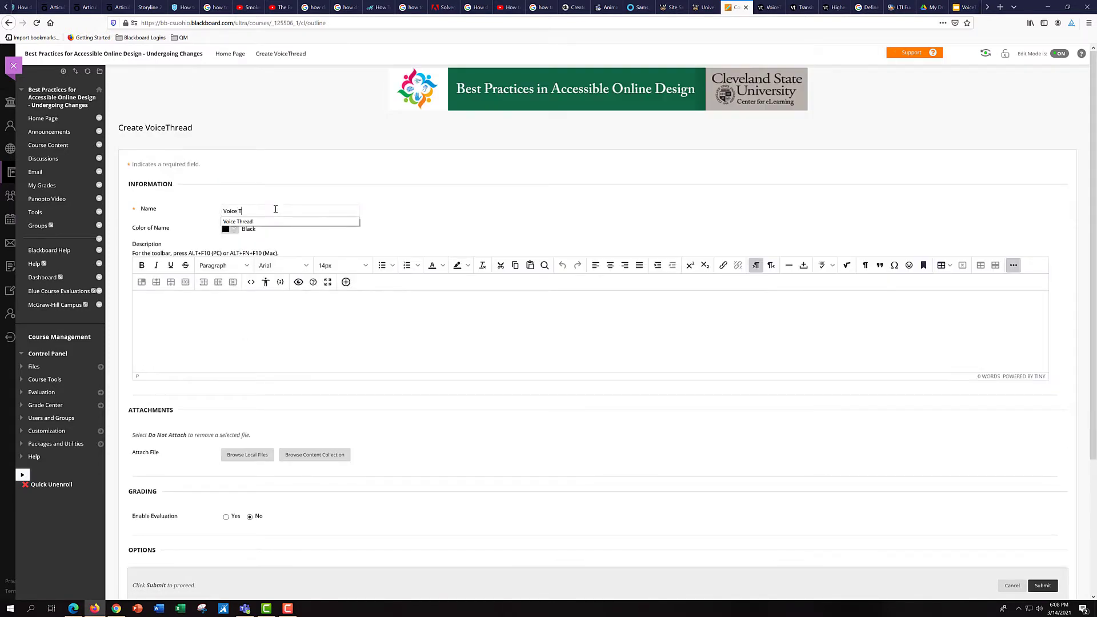
type("hread Home Page")
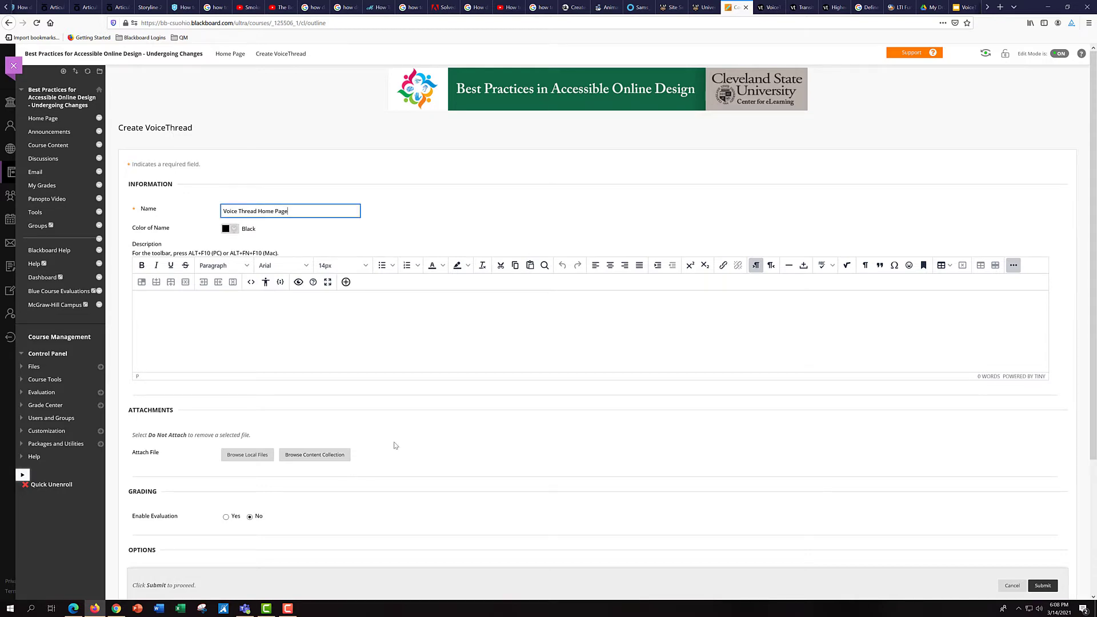
scroll(393, 446, "down", 3)
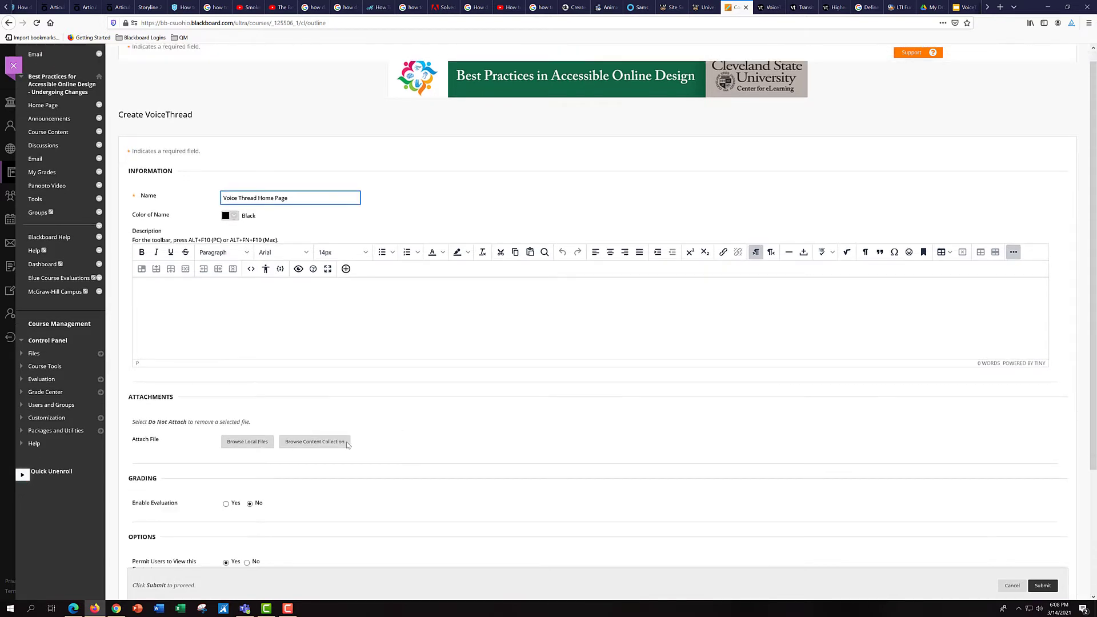
left_click(227, 424)
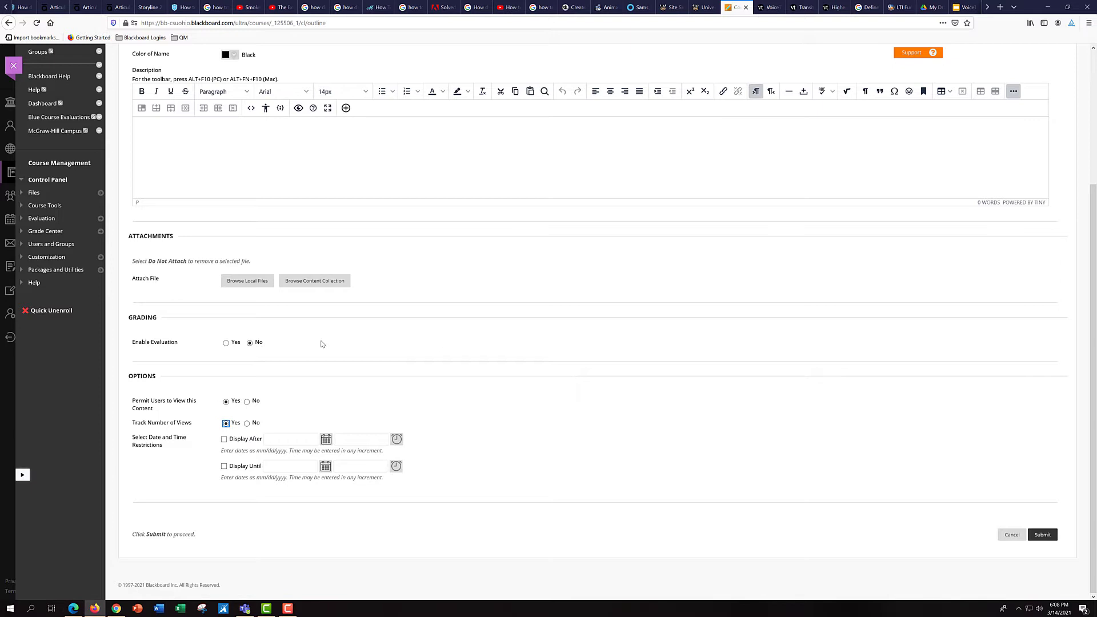
left_click(1034, 538)
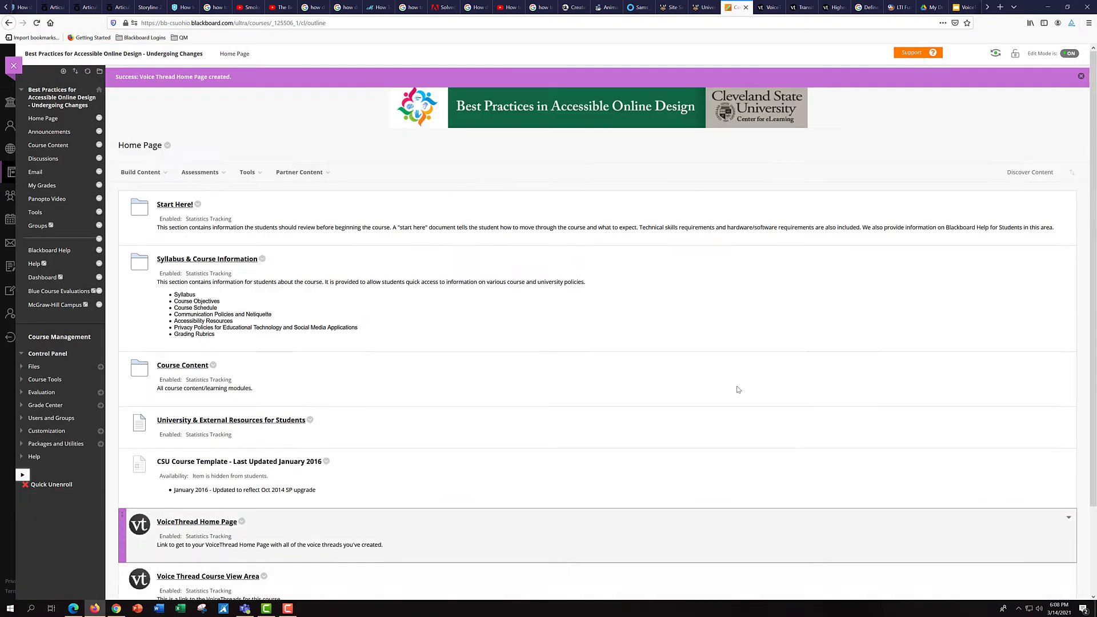
Launch the new Voice Thread Home Page link, set it up as VT Home Page, and return to the course Home Page
scroll(606, 395, "down", 3)
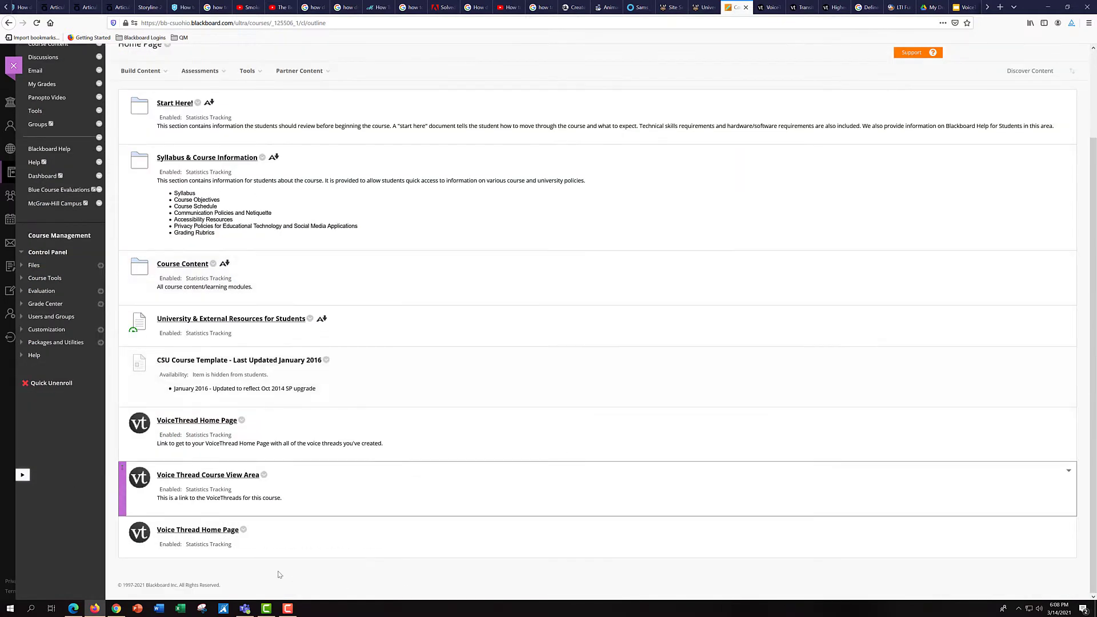
left_click(200, 531)
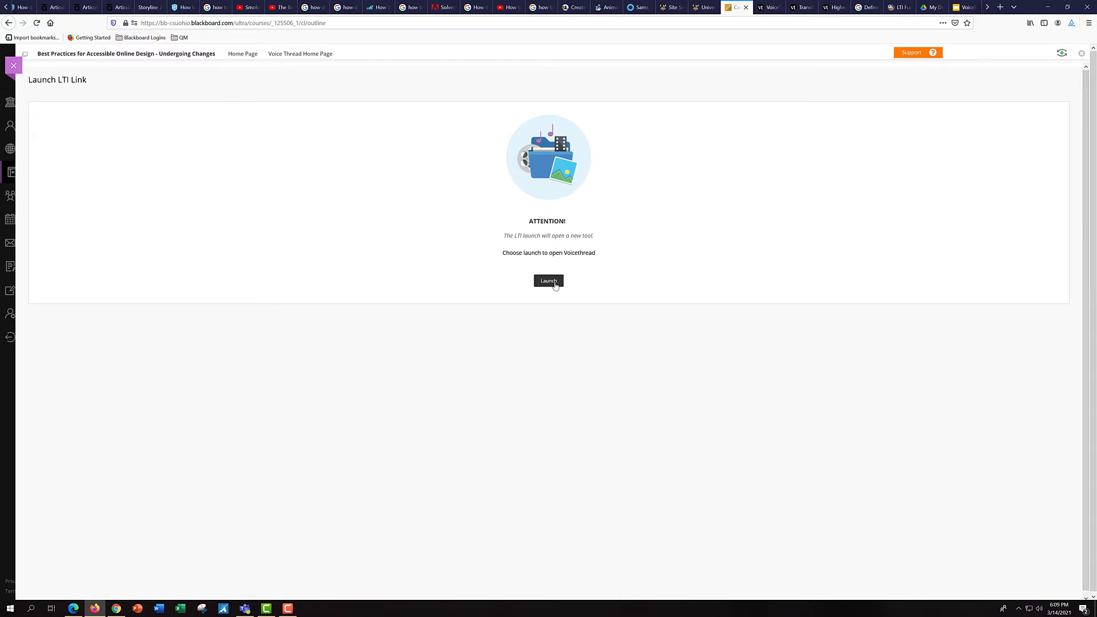
left_click(554, 283)
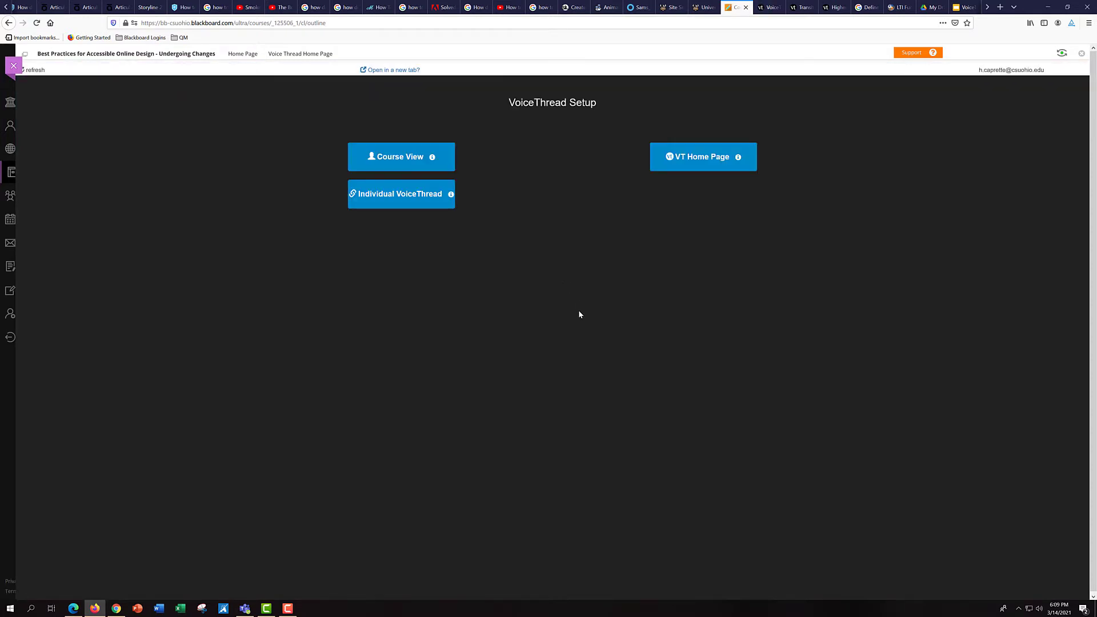
left_click(713, 162)
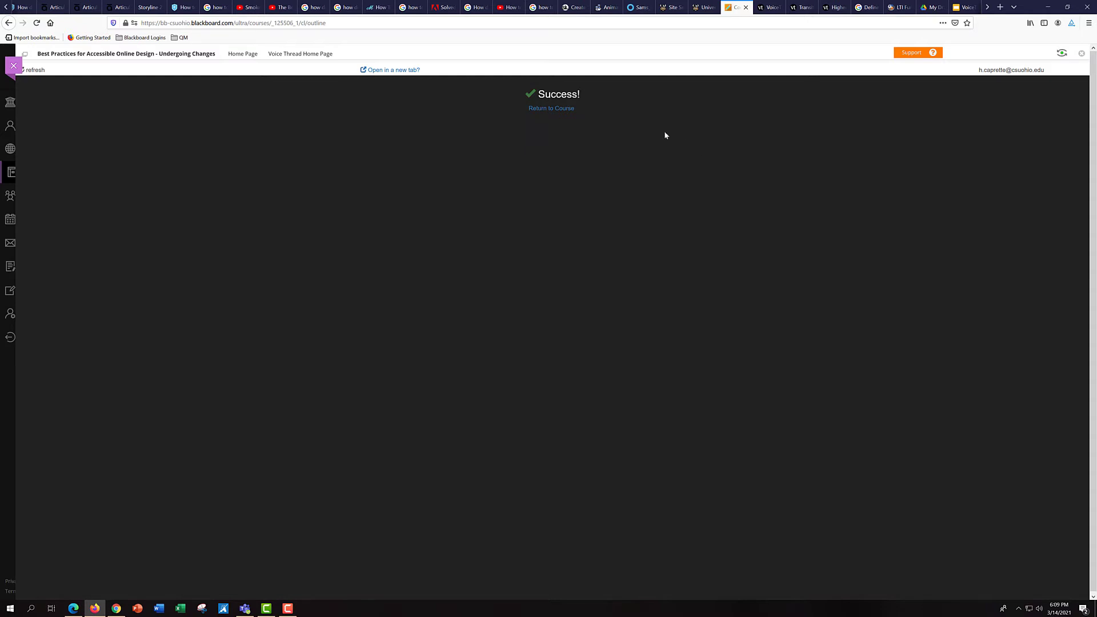
left_click(557, 110)
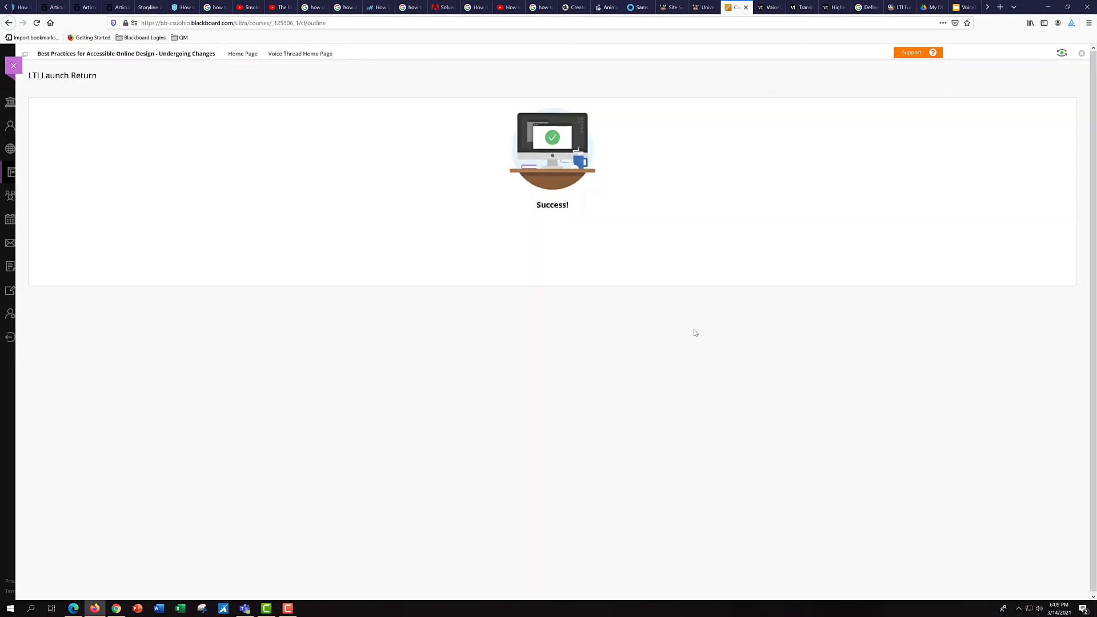
left_click(245, 55)
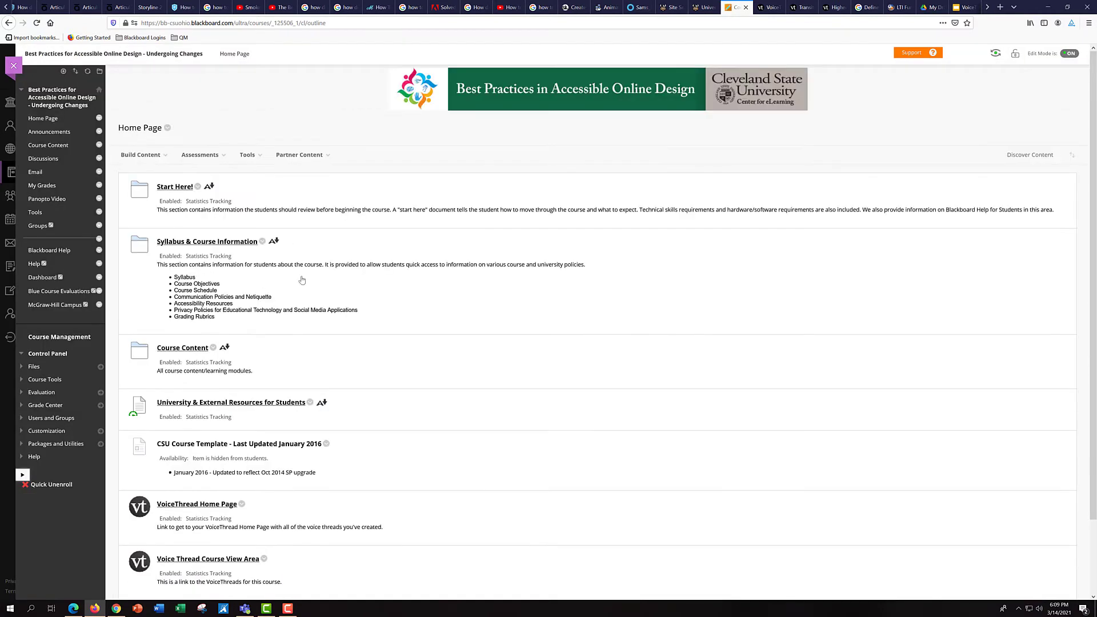
Launch the Voice Thread Home Page link to show VoiceThread's home view with the course's threads
scroll(501, 377, "down", 3)
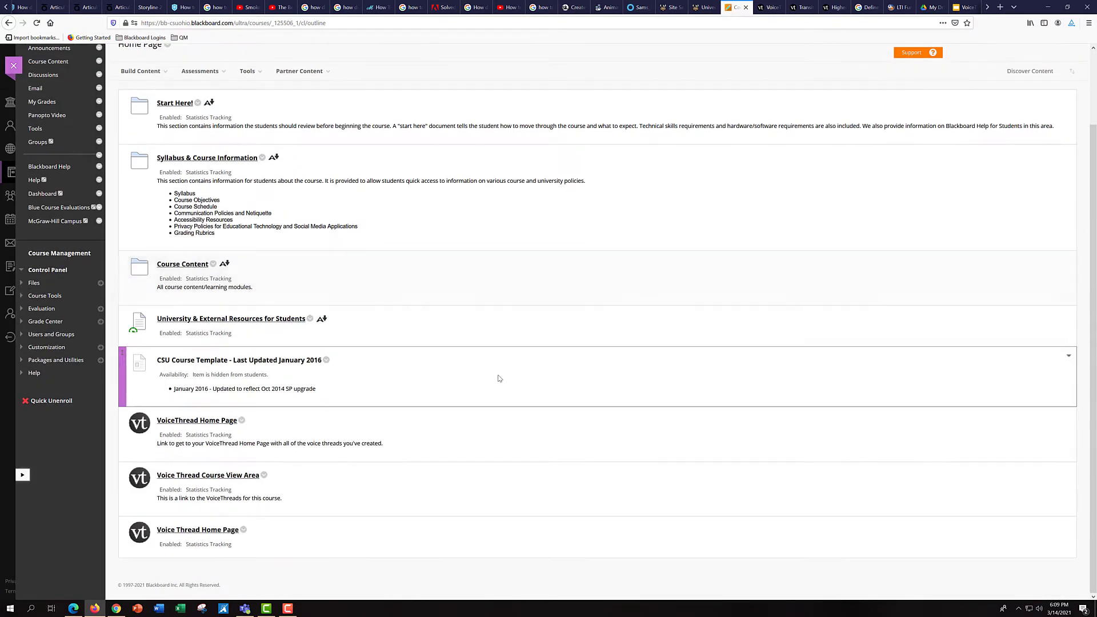
left_click(208, 531)
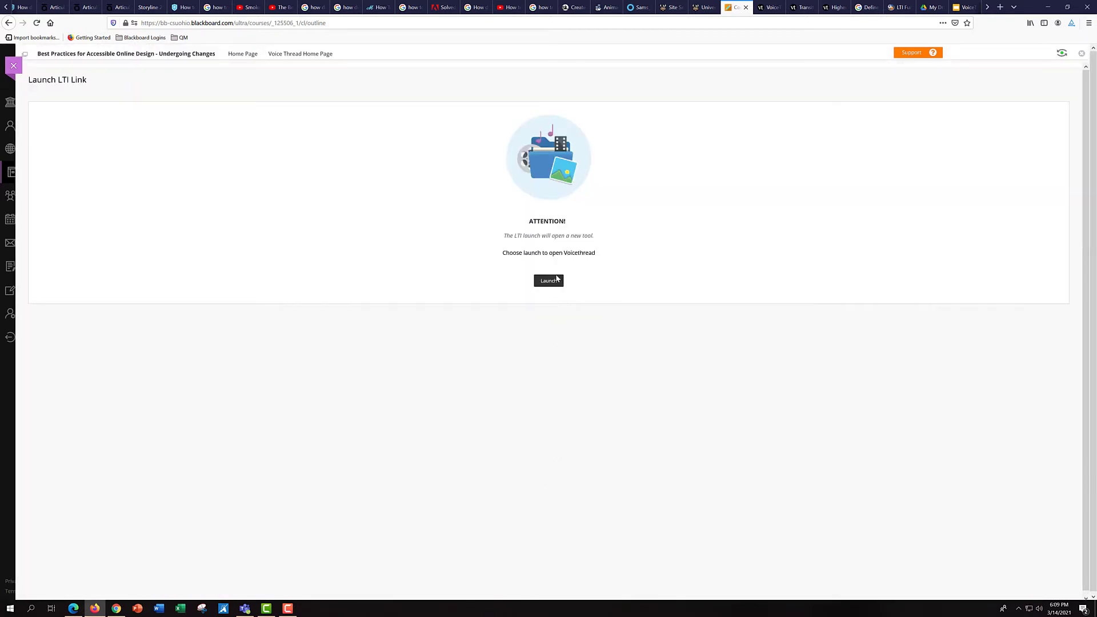
left_click(554, 284)
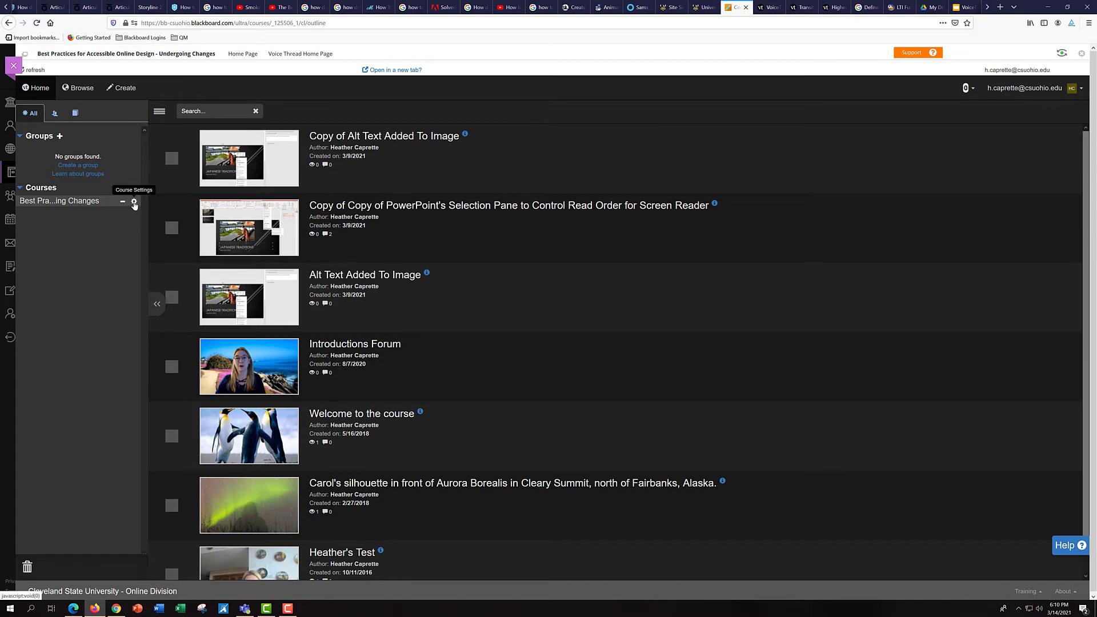
Keep 'Start using this new feature' for Assignments in the course's New Features settings, save, and return Home
left_click(134, 203)
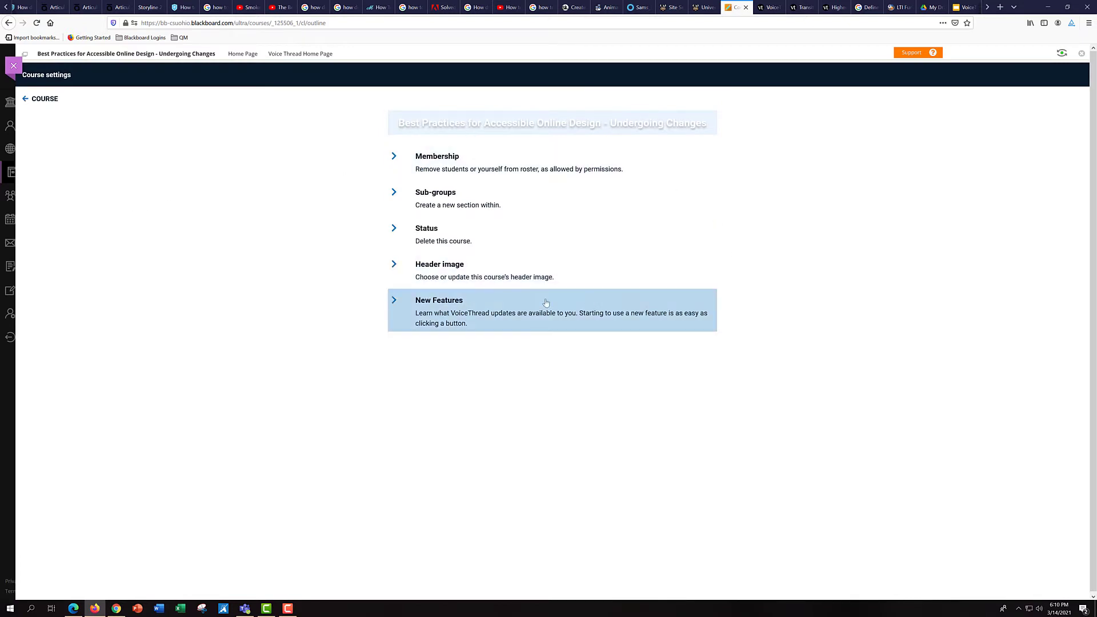
left_click(394, 302)
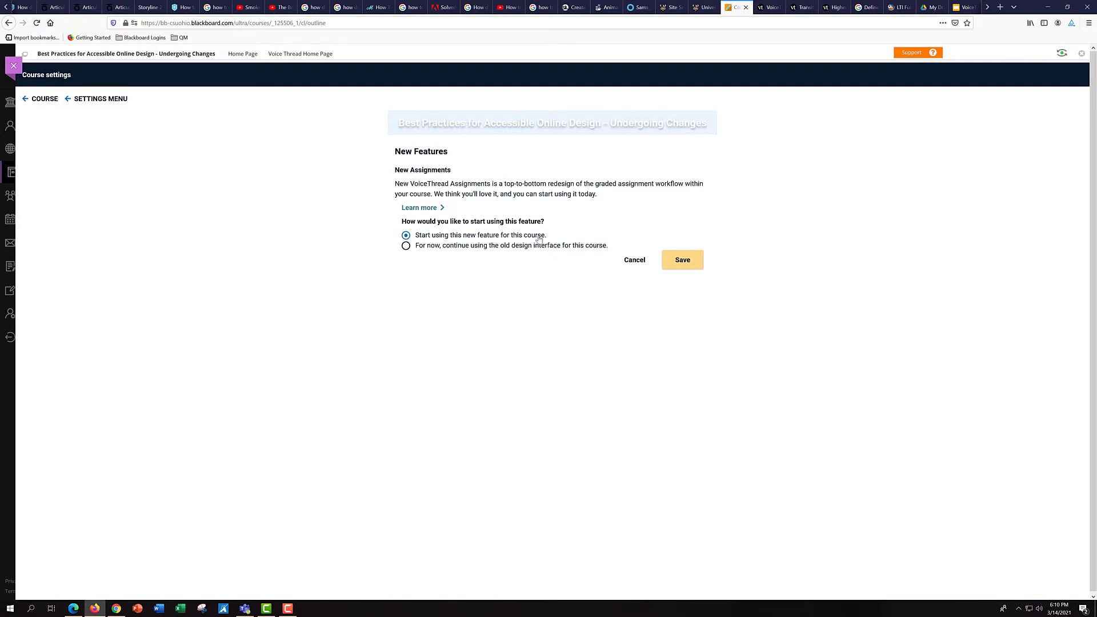
left_click(692, 264)
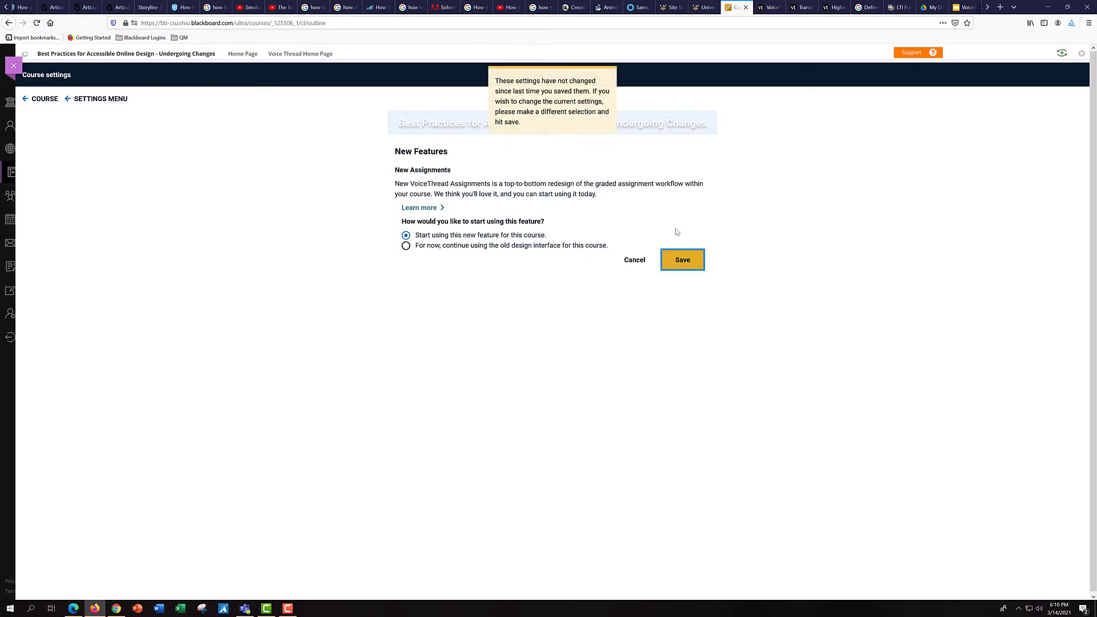
left_click(244, 55)
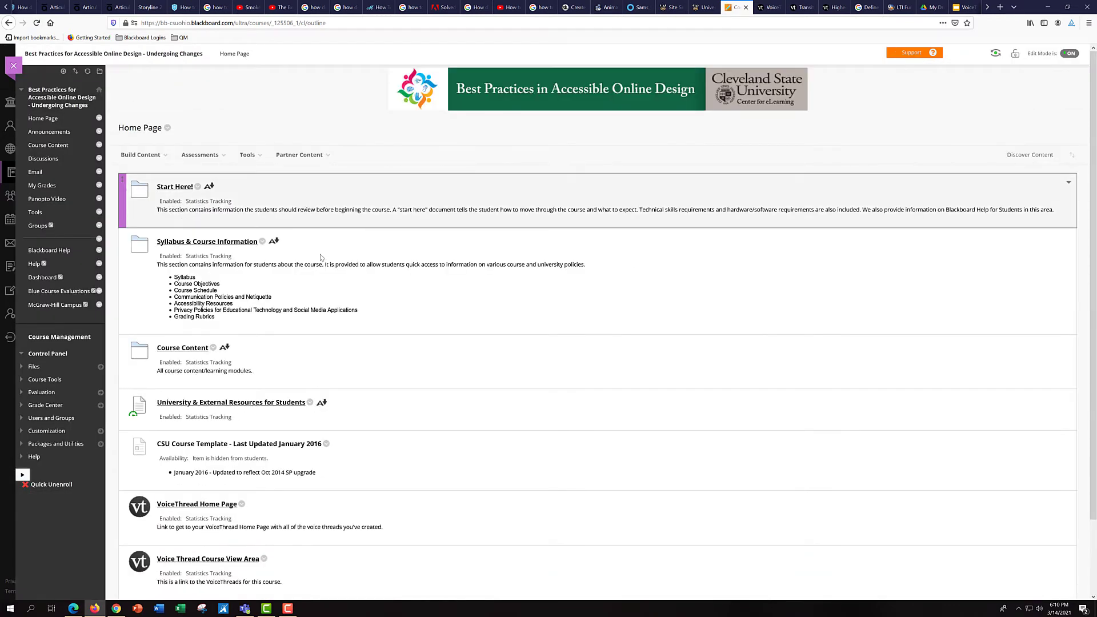
On the VoiceThread site, copy 'Copy of Alt Text Added To Image' with all comments included
scroll(343, 356, "down", 3)
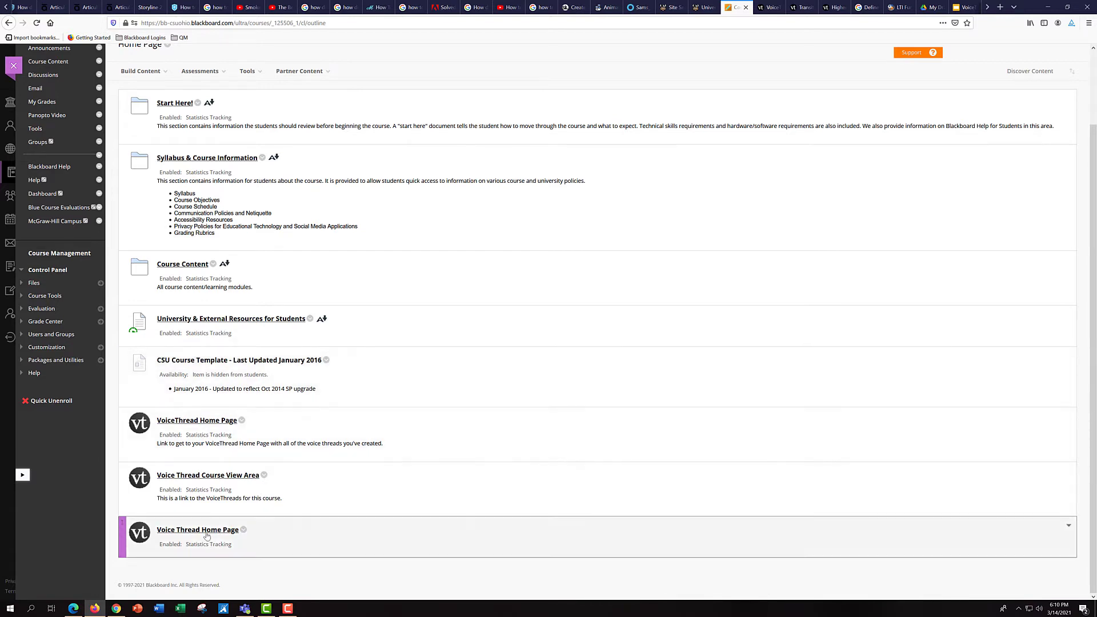
left_click(772, 8)
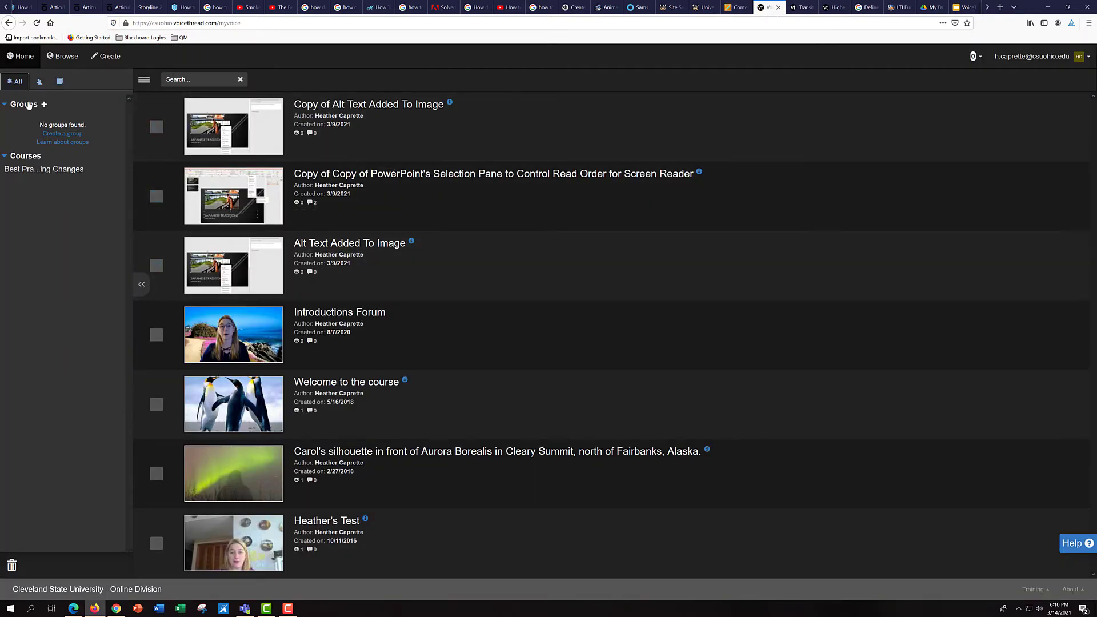
left_click(36, 23)
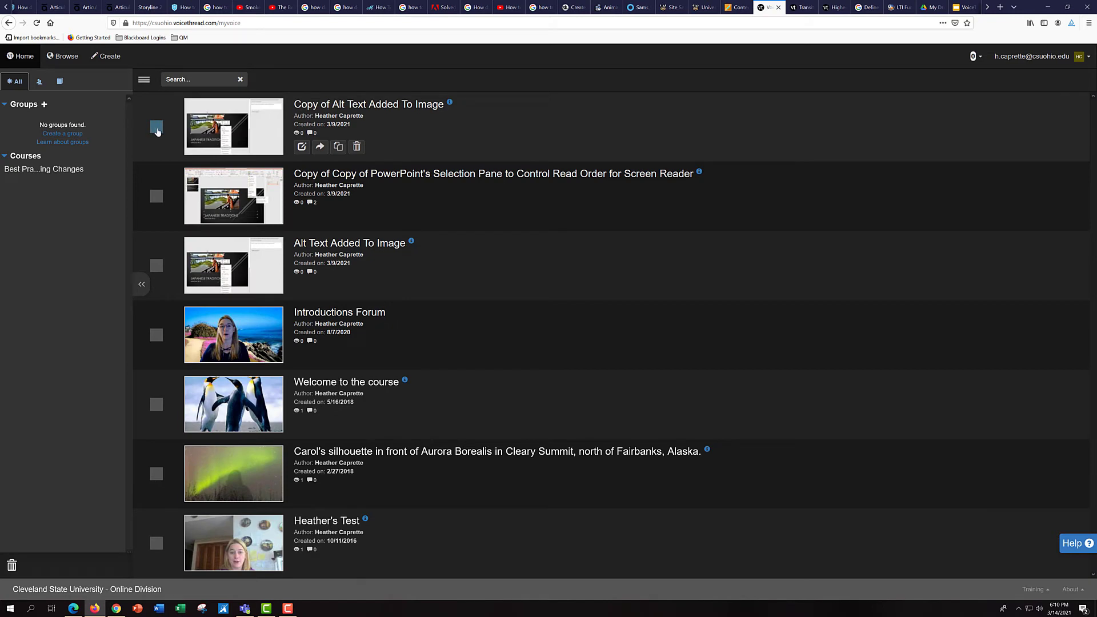
left_click(157, 128)
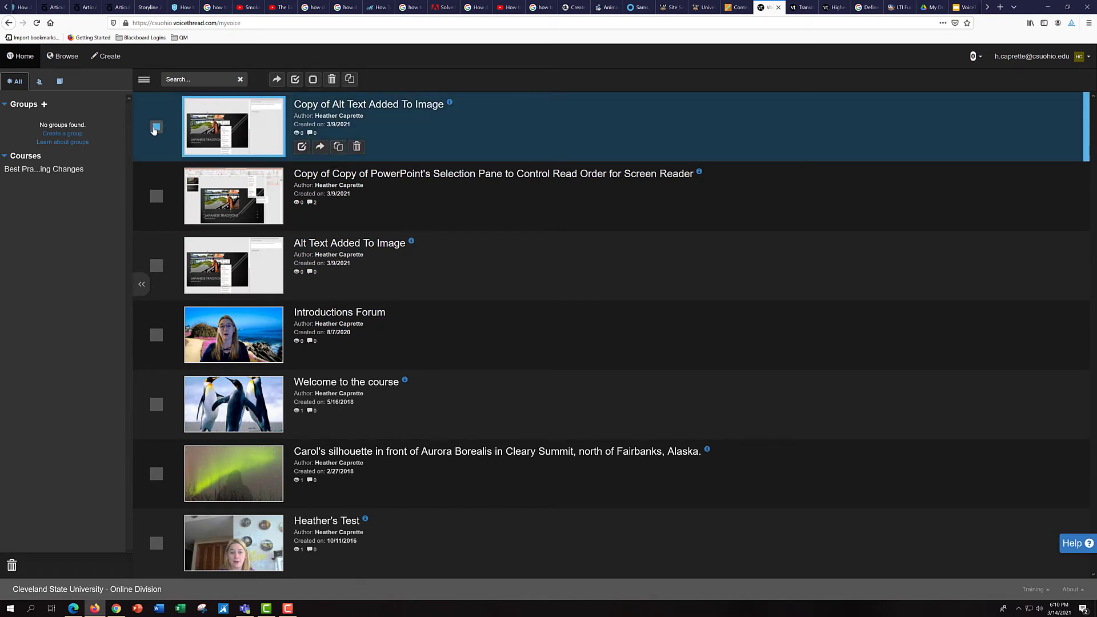
left_click(339, 147)
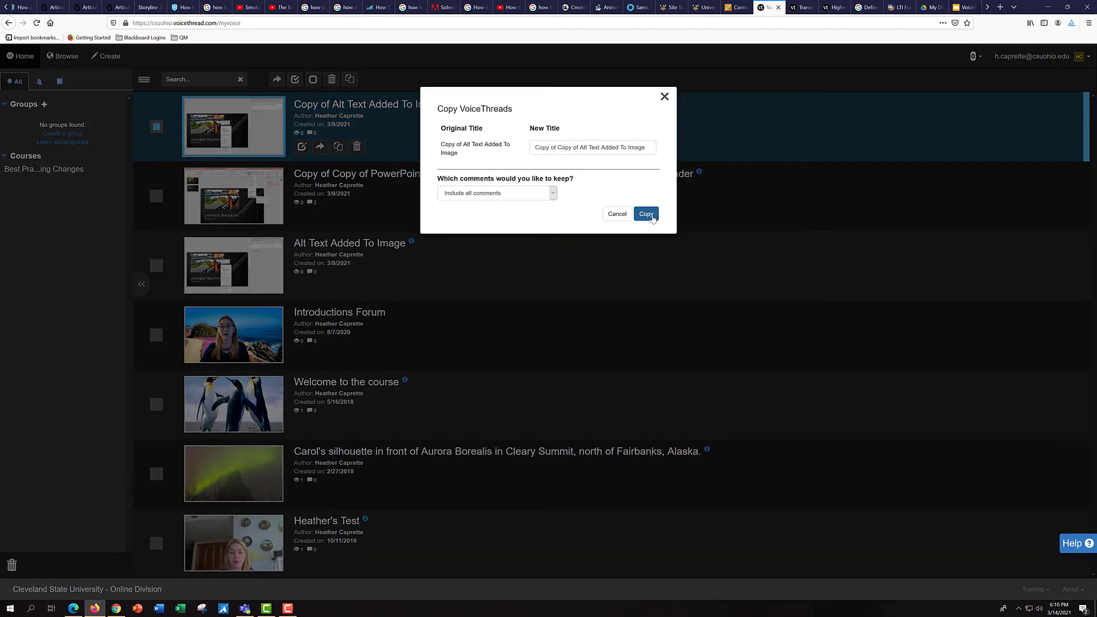
left_click(649, 215)
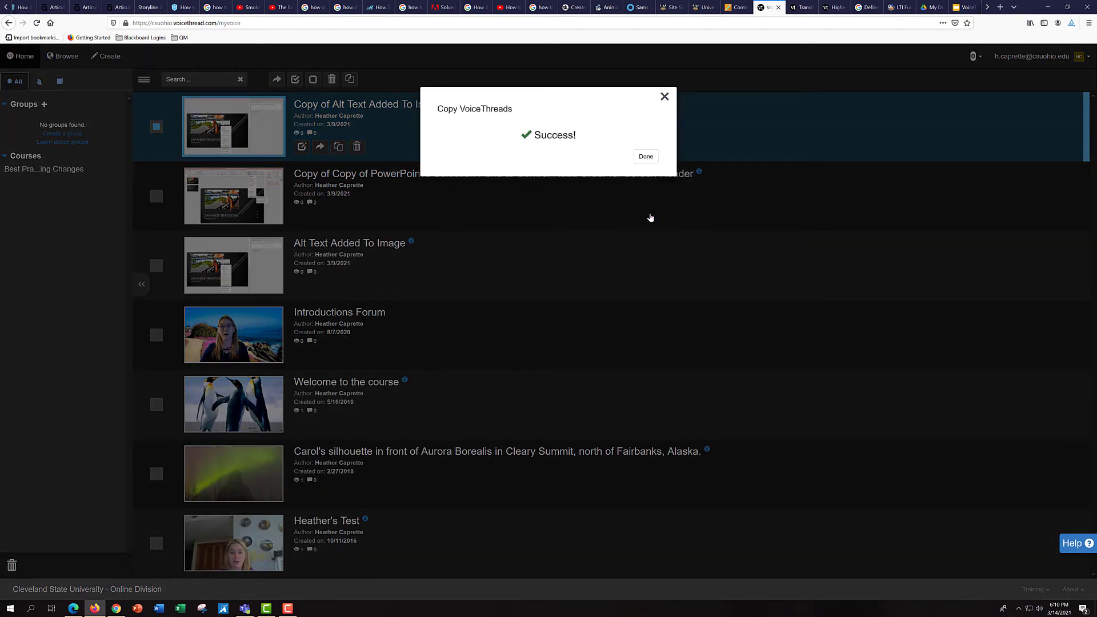
left_click(646, 156)
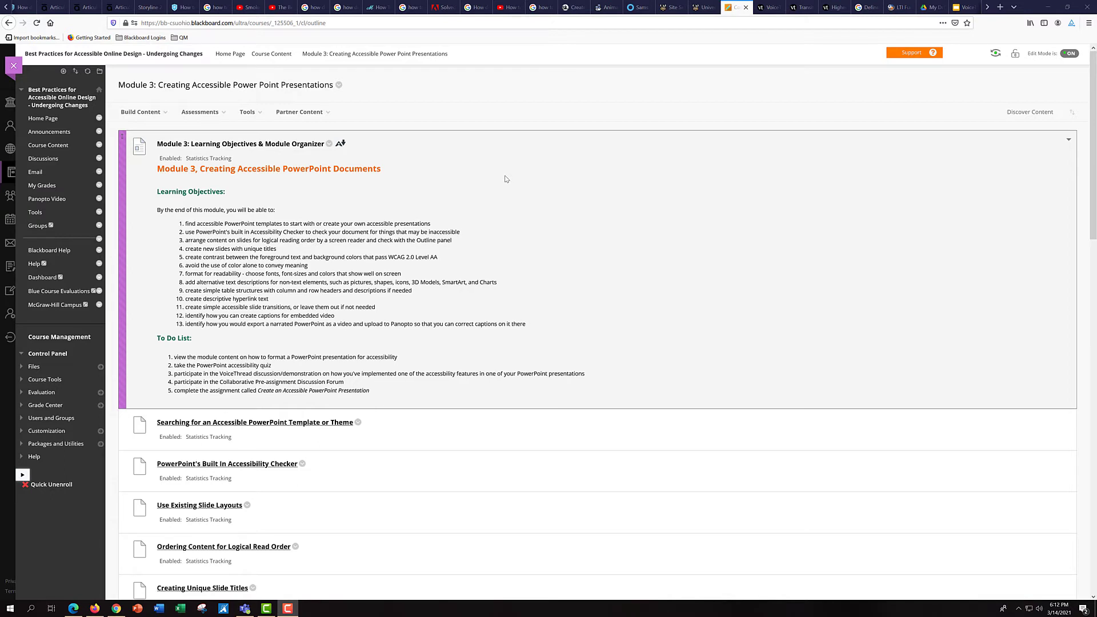
Create a VoiceThread item in Module 3 named 'Demonstration of how you are implementing accessible formatting in a Power Point Pres…'
left_click(257, 113)
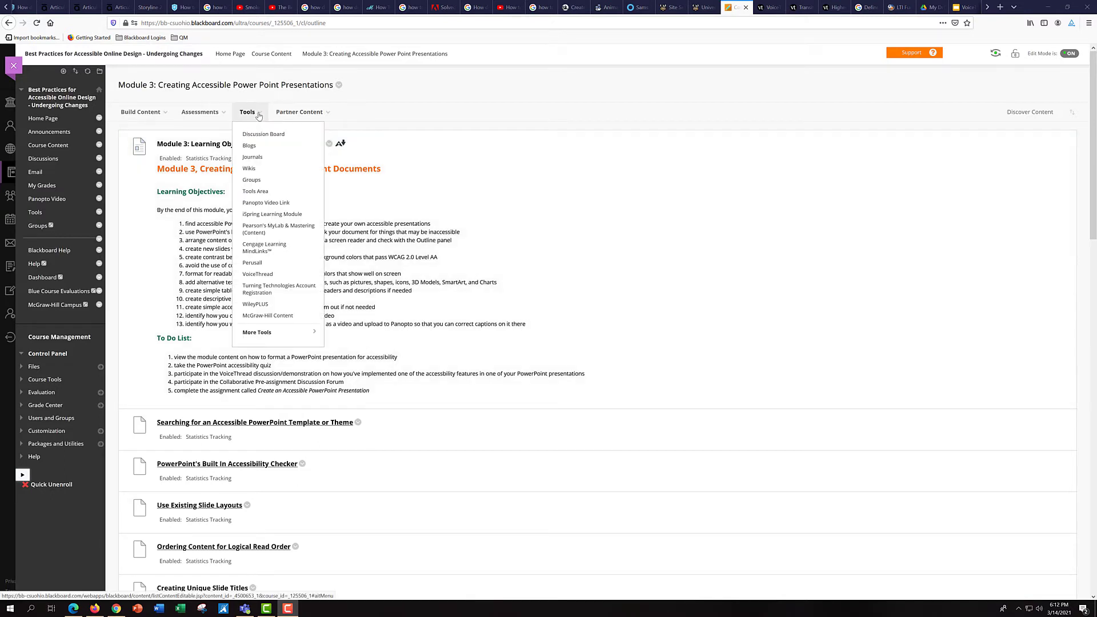
left_click(258, 274)
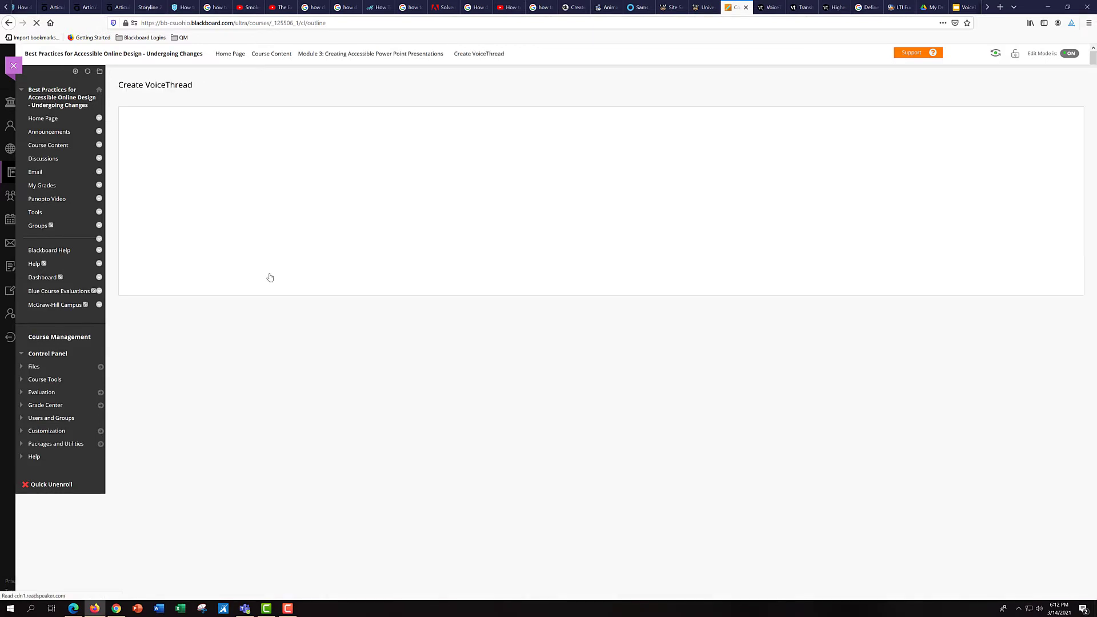
left_click(273, 171)
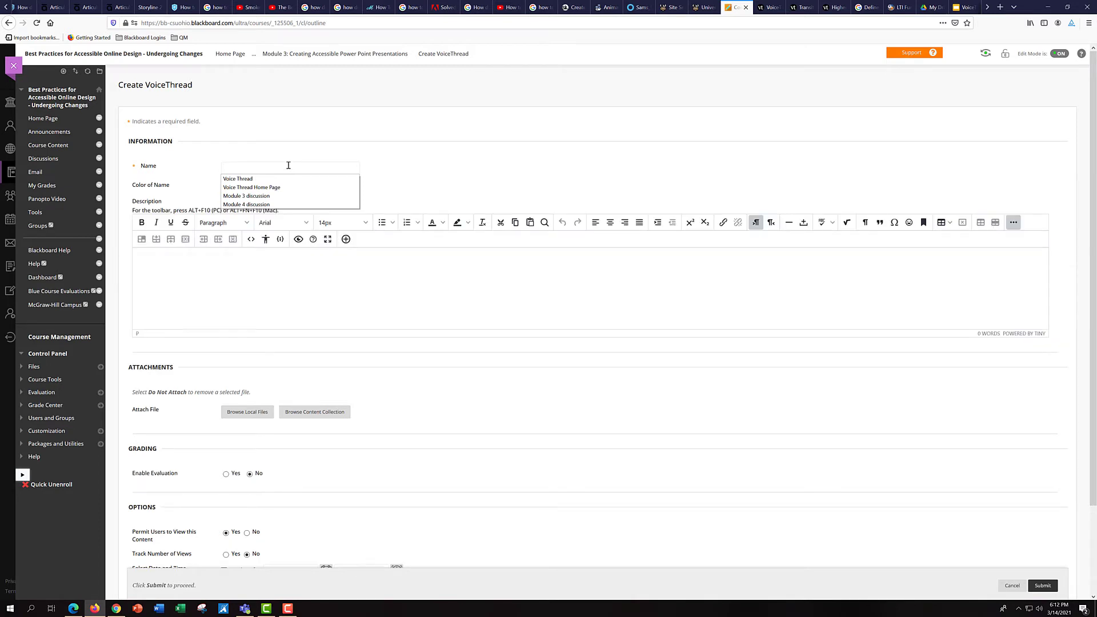
type("D")
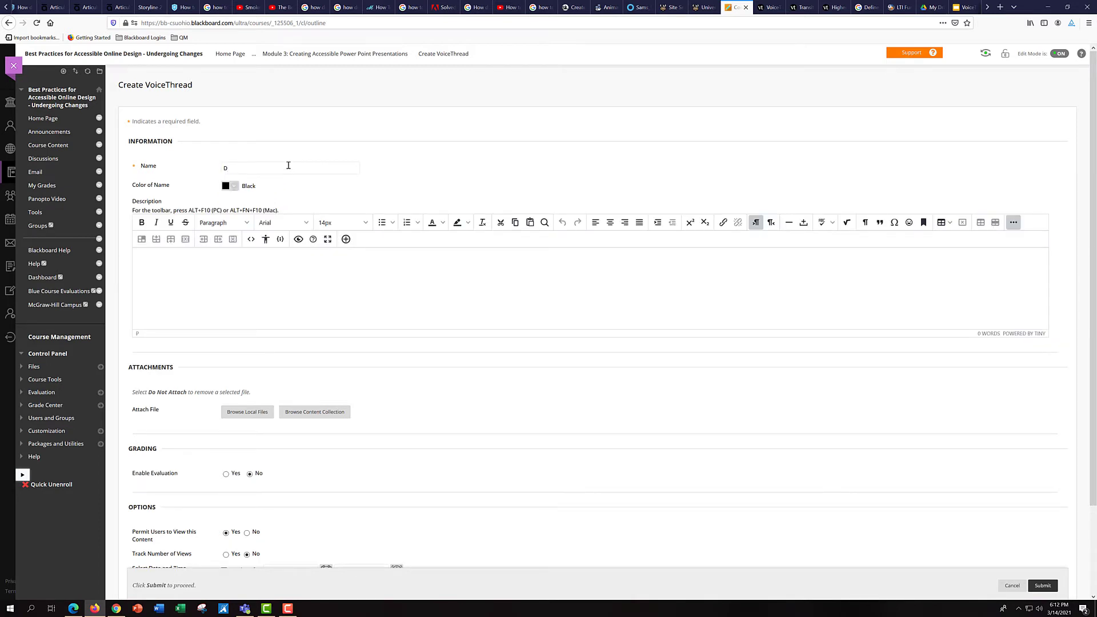
type("emonstration of how")
type(" you ")
type("are impleme")
type("nting accessibl")
type("e formatting")
type(" in a Pow")
type("er Point Pr")
type("esent")
type("ation")
left_click(318, 286)
Paste the assignment instructions into the Description and set Enable Evaluation to Yes
type("Implement an accessible formatting method learned in the module within one of your own Power Point presentations. Either create a screen shot and upload as an image, then create a text or voice recording comment on that image to explain what you did, or upload a short screencast video with screen and narration explaining what you did for the accessible formatting technique. Reply to two others within the VoiceThread by commenting on their posts.")
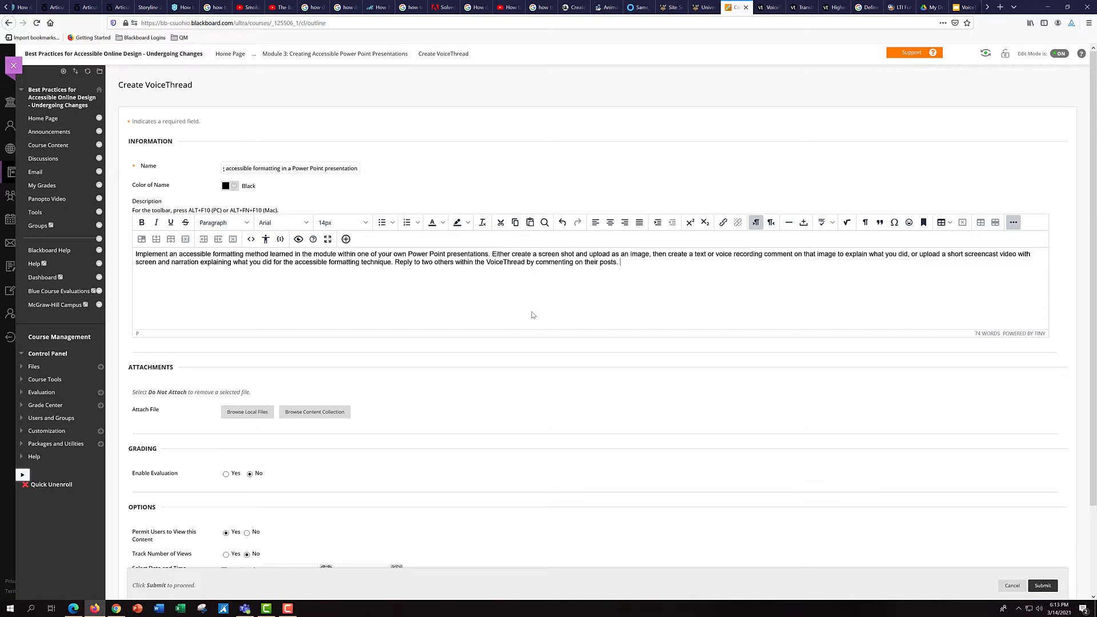
left_click(652, 261)
left_click(226, 475)
Set Points Possible to 15, turn on view tracking, leave no due date, and submit the item
left_click(232, 504)
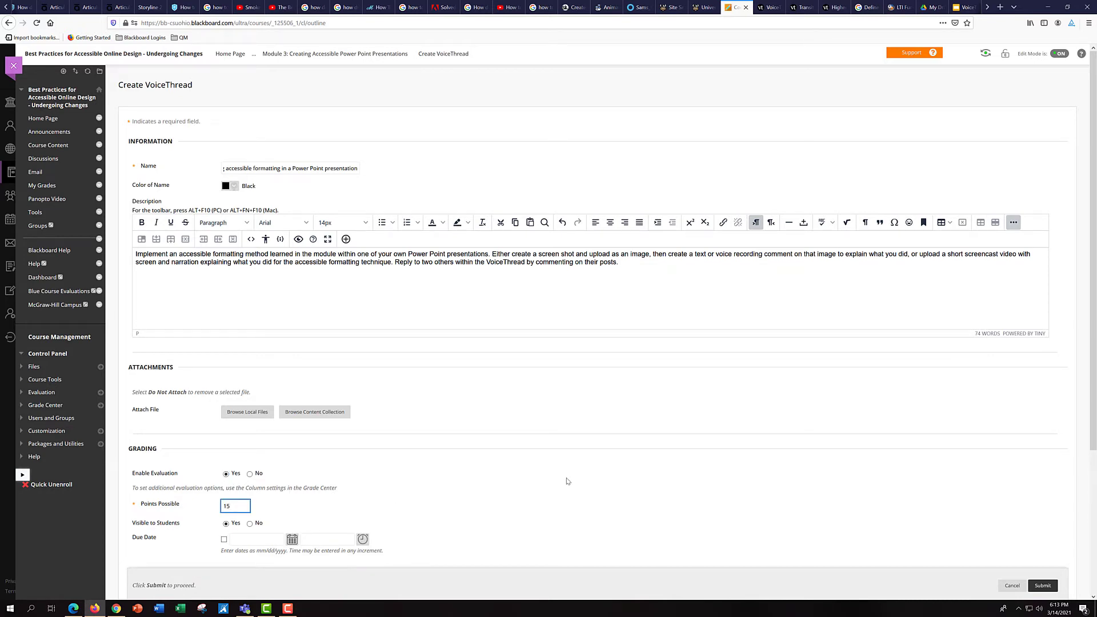
scroll(566, 479, "down", 3)
scroll(557, 474, "down", 1)
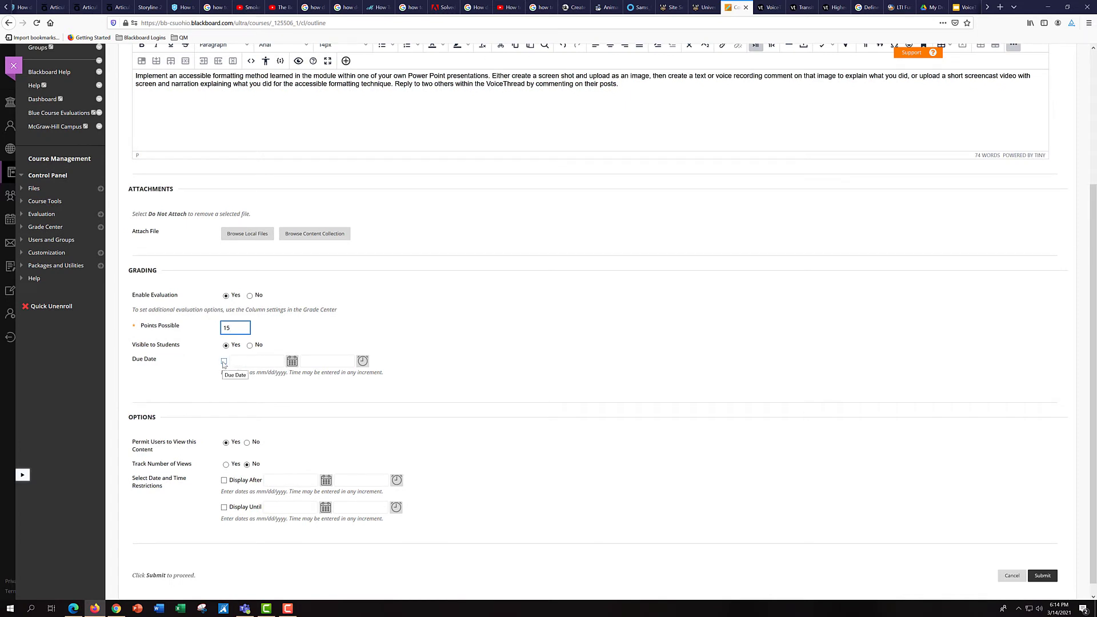
left_click(227, 465)
scroll(610, 470, "down", 1)
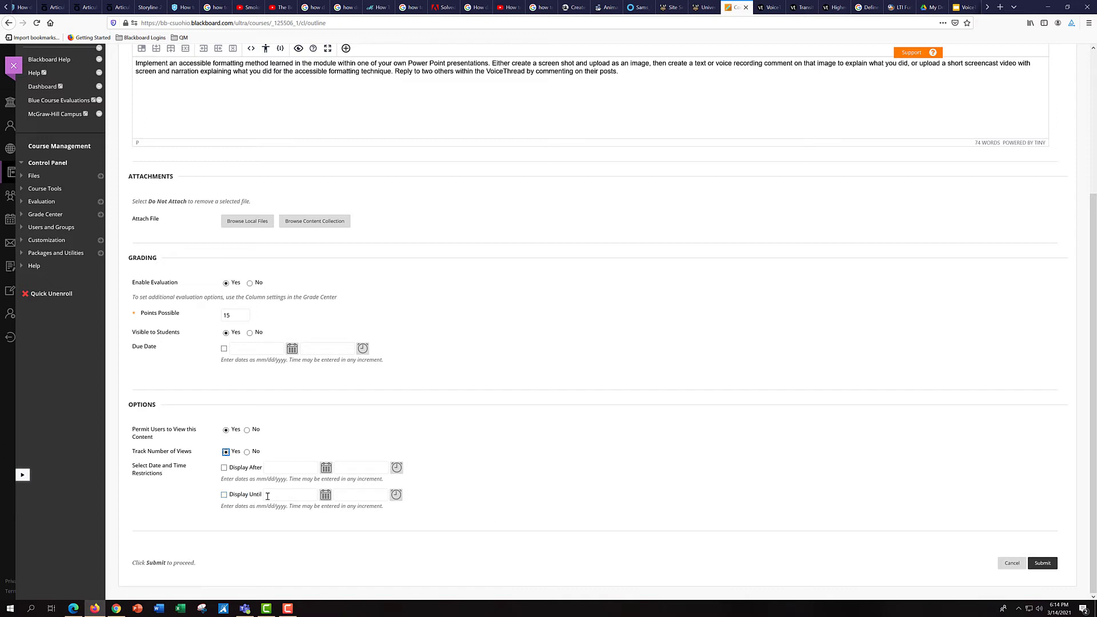
left_click(224, 349)
left_click(224, 348)
left_click(1049, 565)
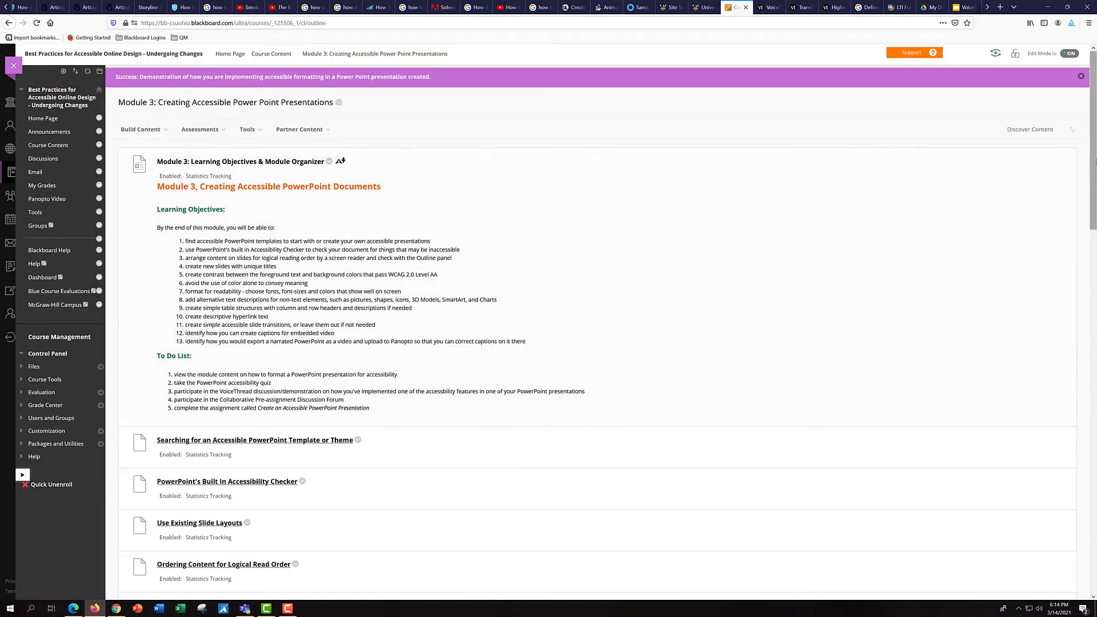
Open the new Demonstration item at the bottom of Module 3 and launch it to reach VoiceThread Setup
left_click_drag(1094, 182, 974, 587)
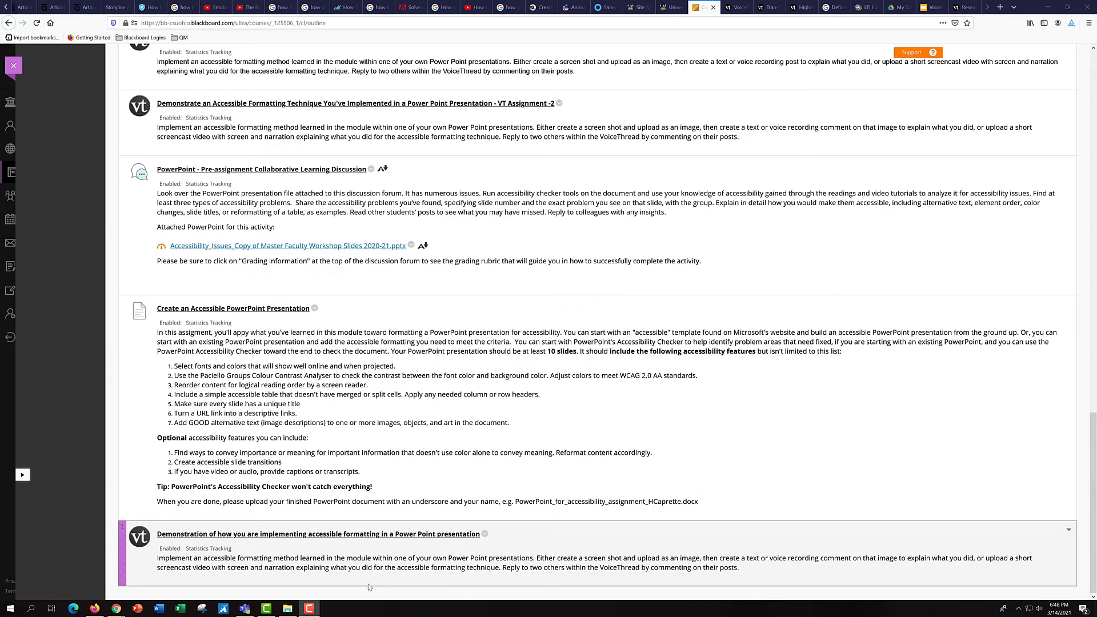
left_click(338, 535)
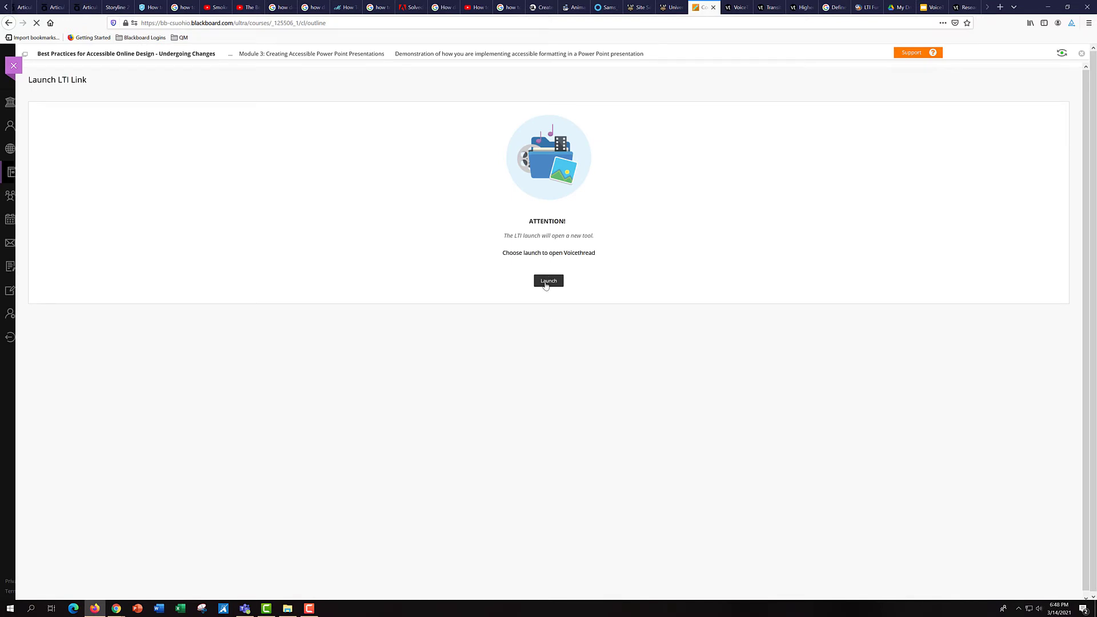
left_click(549, 282)
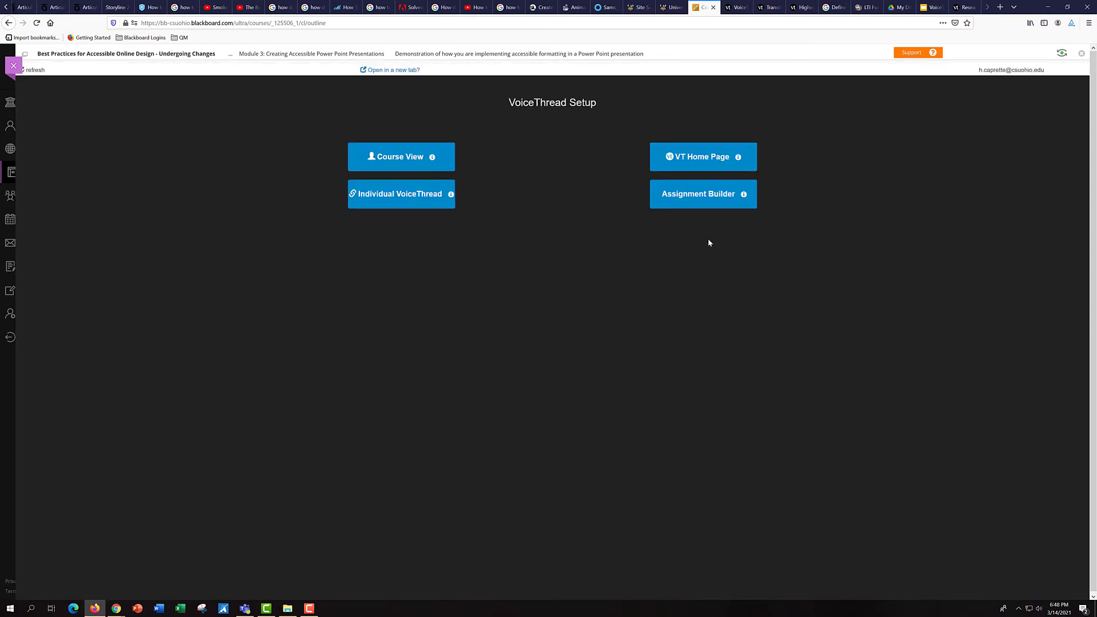
In the Assignment Builder, choose the Create activity and continue to the options step
left_click(715, 196)
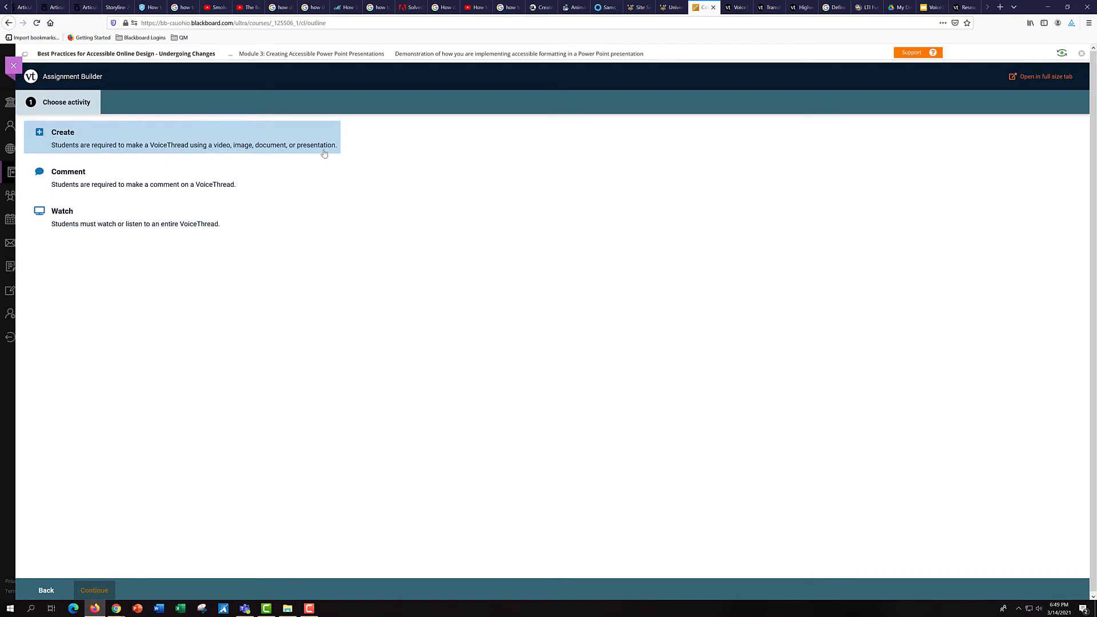
left_click(67, 133)
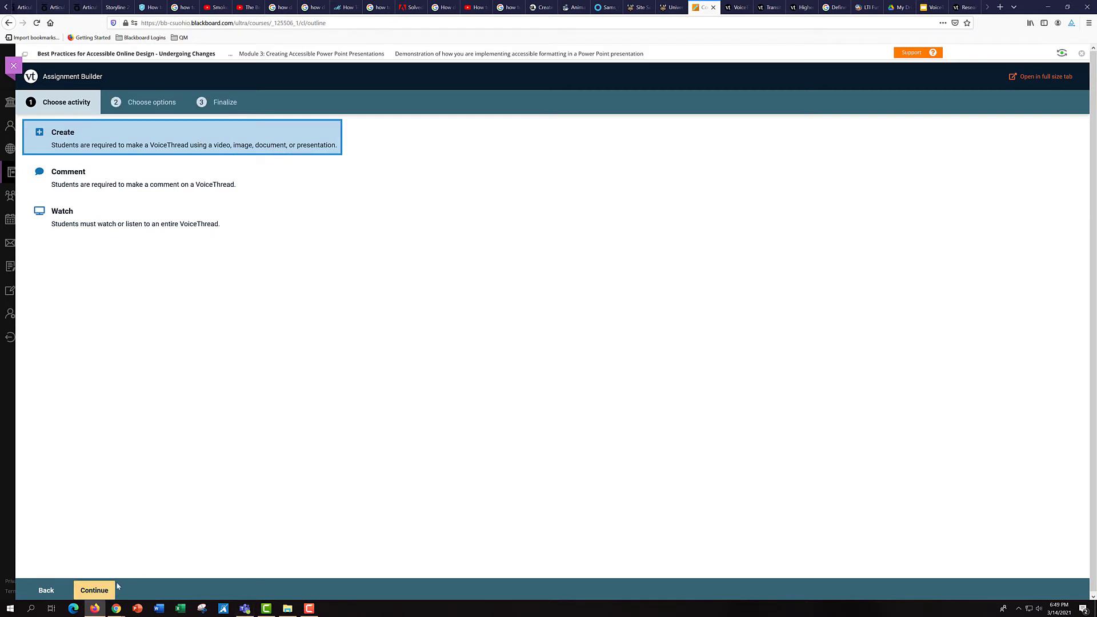
left_click(101, 592)
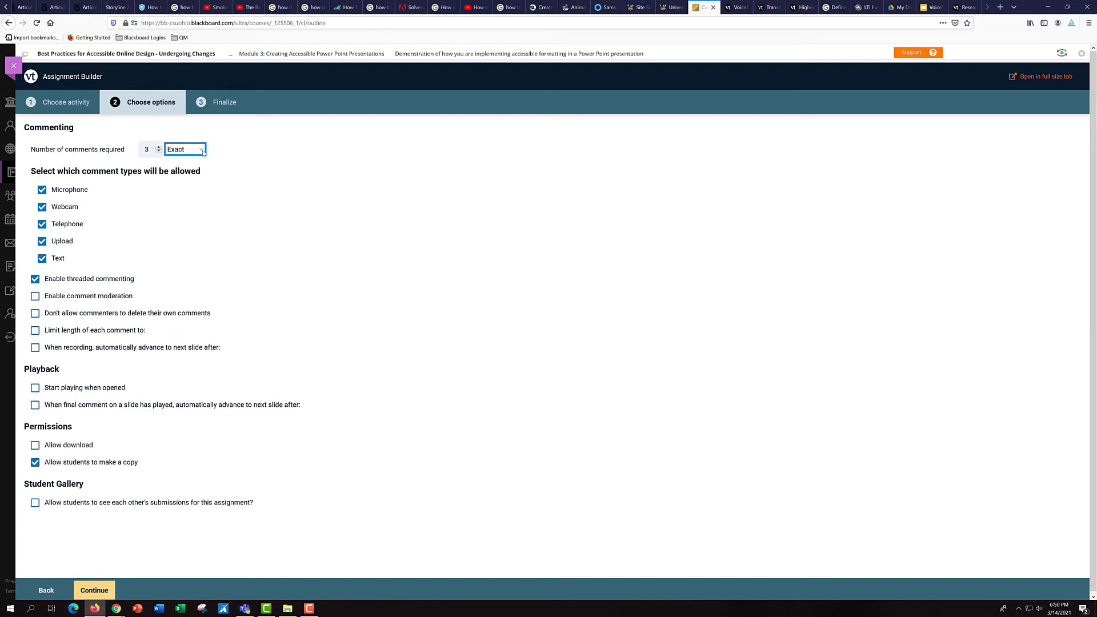
Change the comment requirement from exactly 3 to a minimum of 2
left_click(160, 152)
left_click(197, 151)
left_click(195, 162)
Limit each comment's length to 30 minutes
left_click(36, 332)
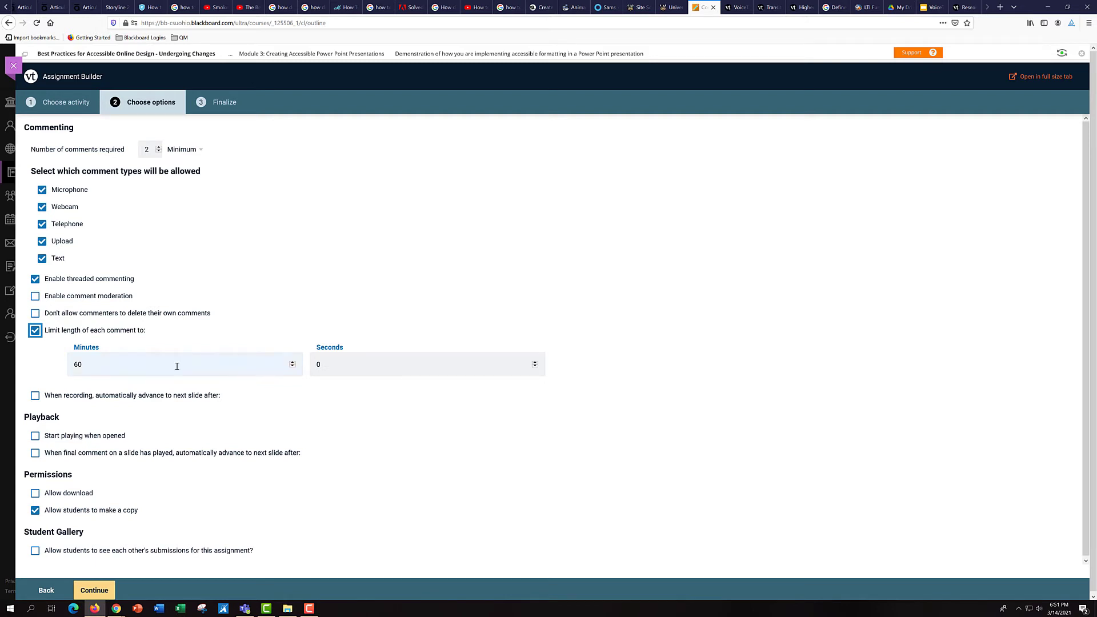
key("Tab")
type("3")
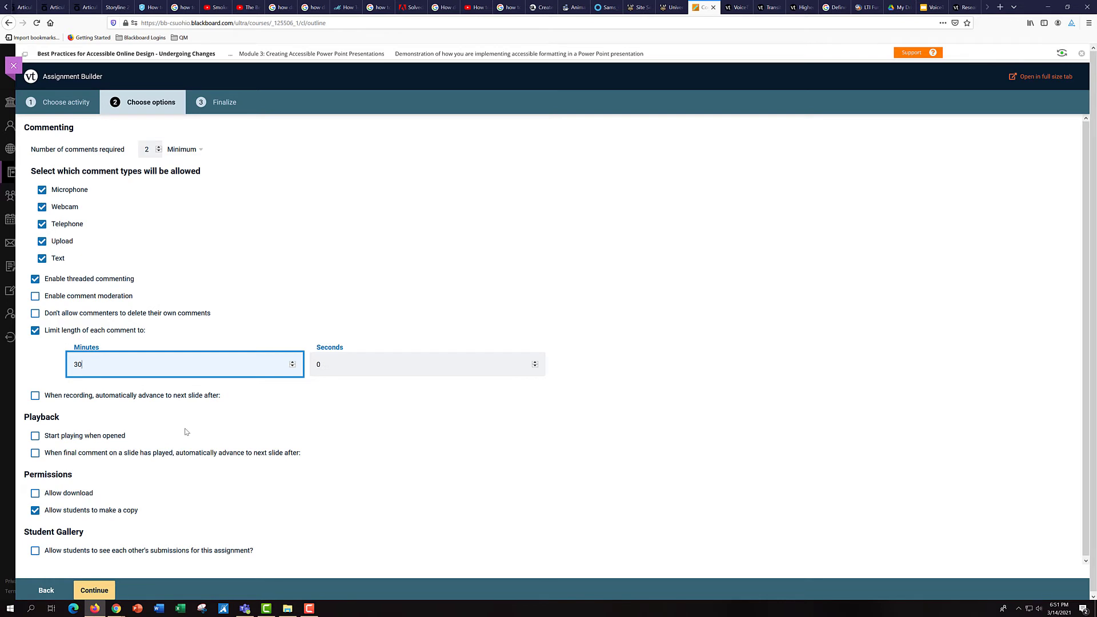
Share submissions in the Student Gallery and continue to the Finalize step
scroll(57, 409, "down", 1)
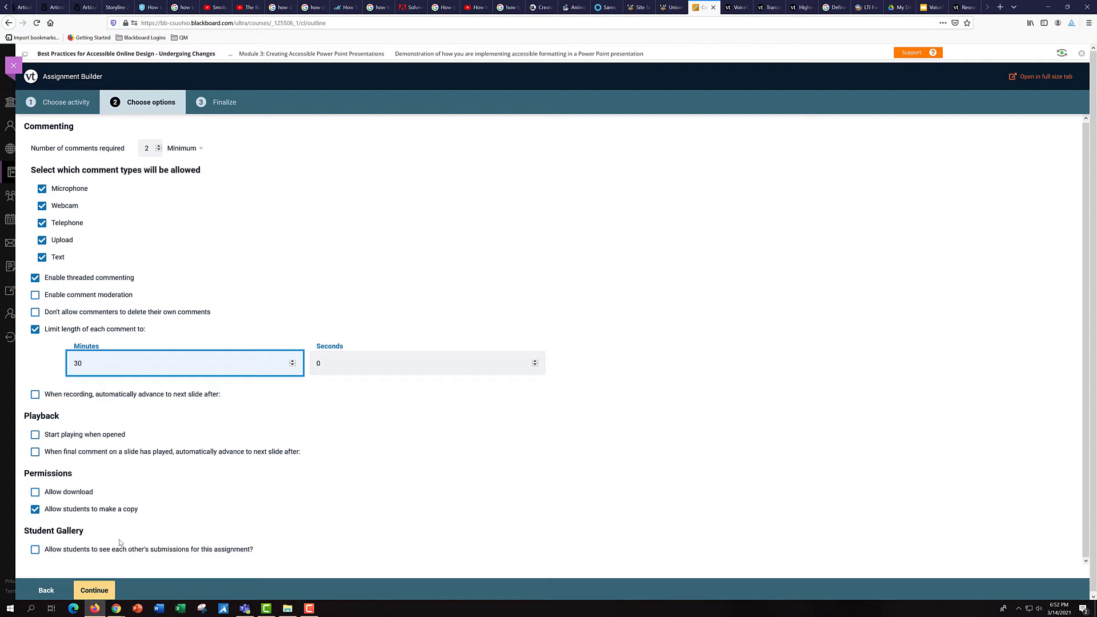
left_click(36, 551)
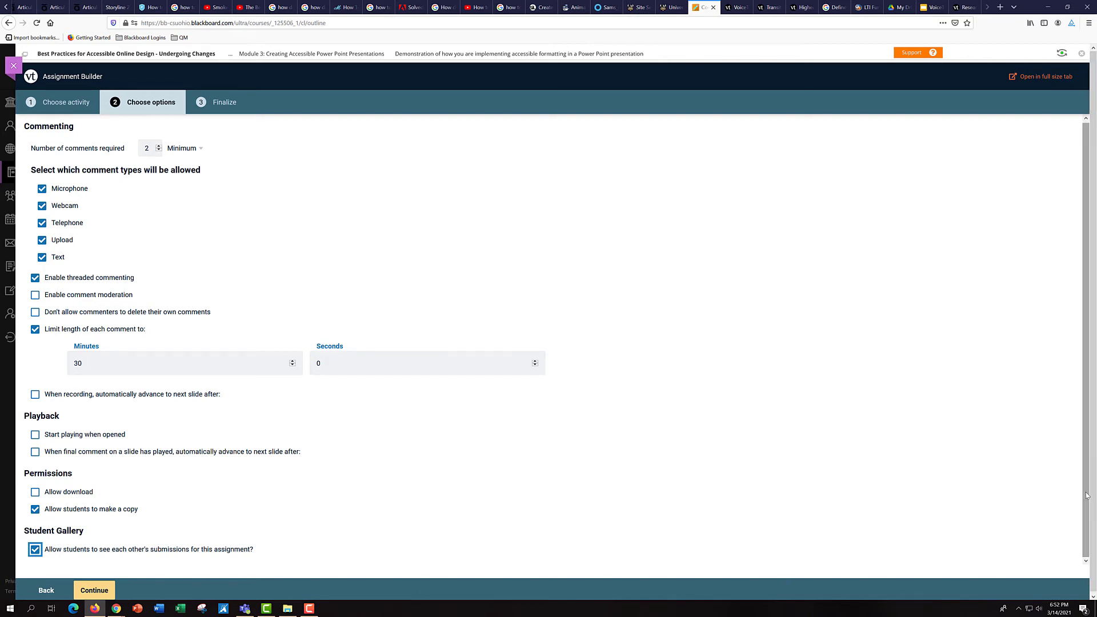
left_click(97, 591)
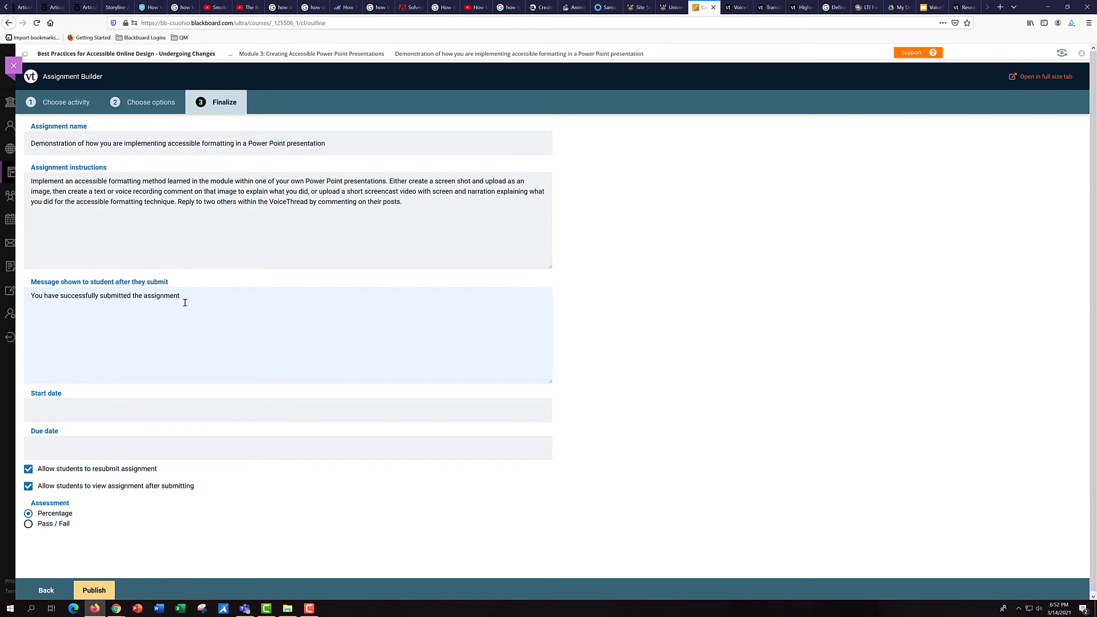
Set the assignment start date to March 15, 2021
left_click(142, 412)
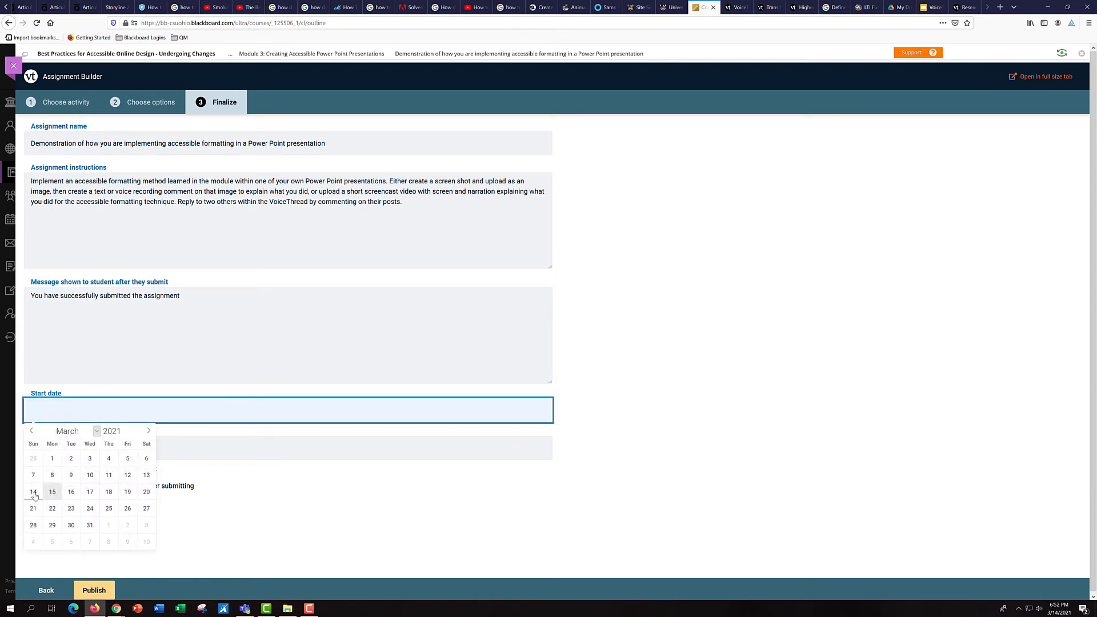
left_click(52, 494)
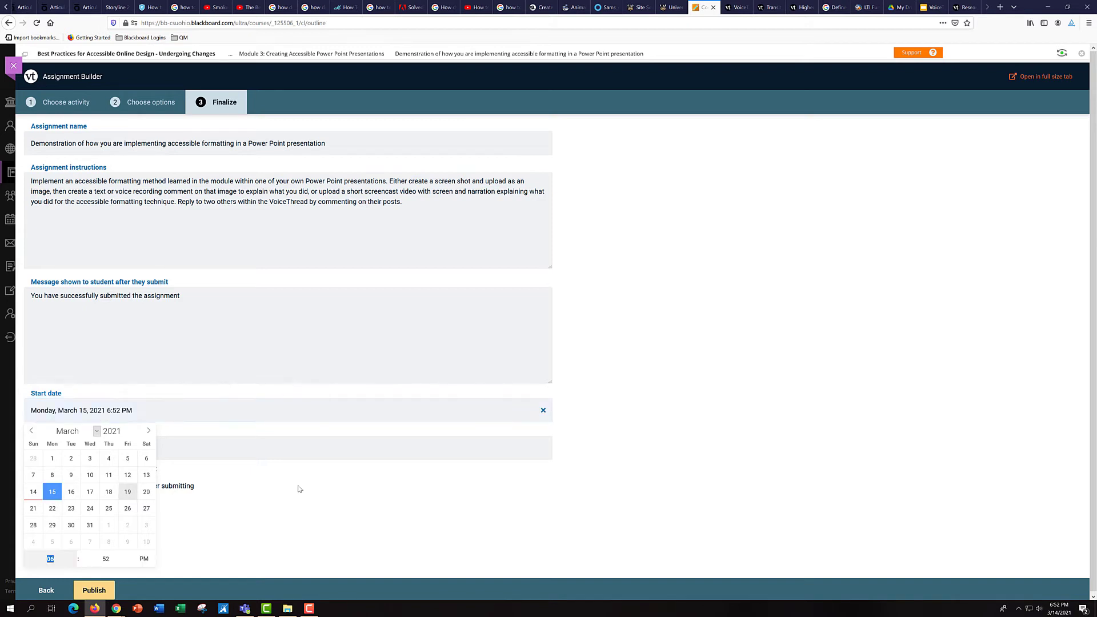
left_click(695, 497)
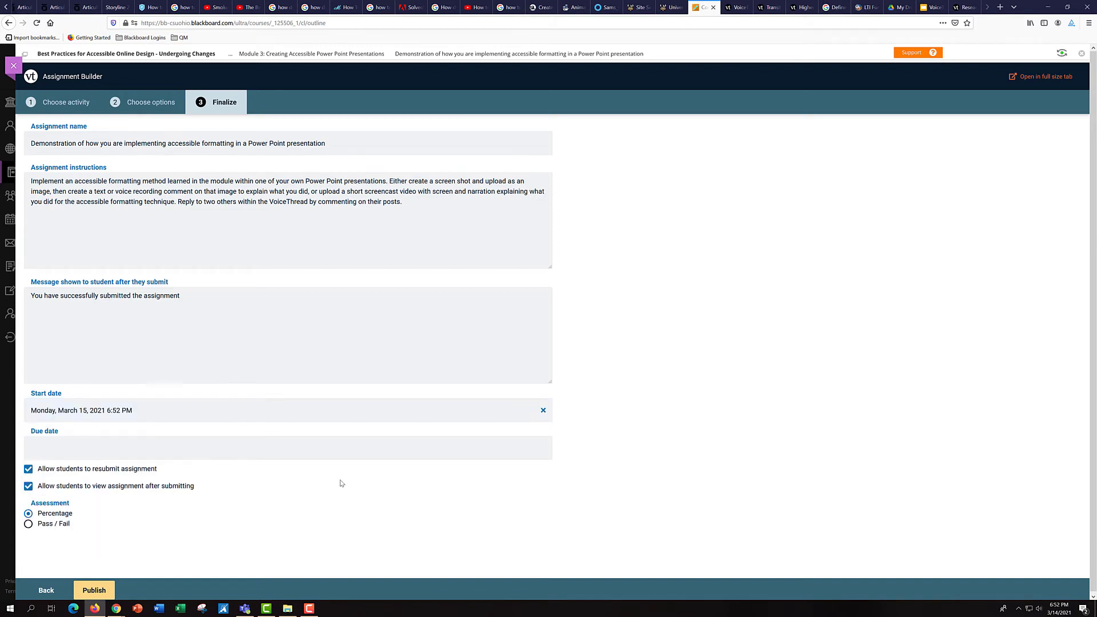
Set the due date to March 20, 2021 and publish the assignment
left_click(257, 449)
left_click(148, 361)
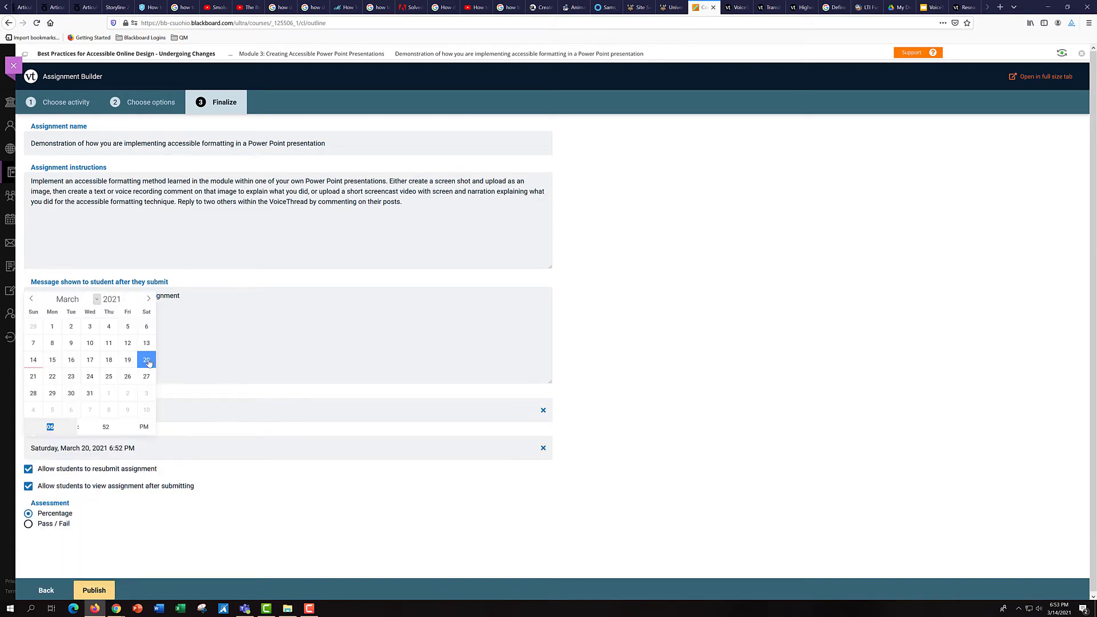
left_click(483, 500)
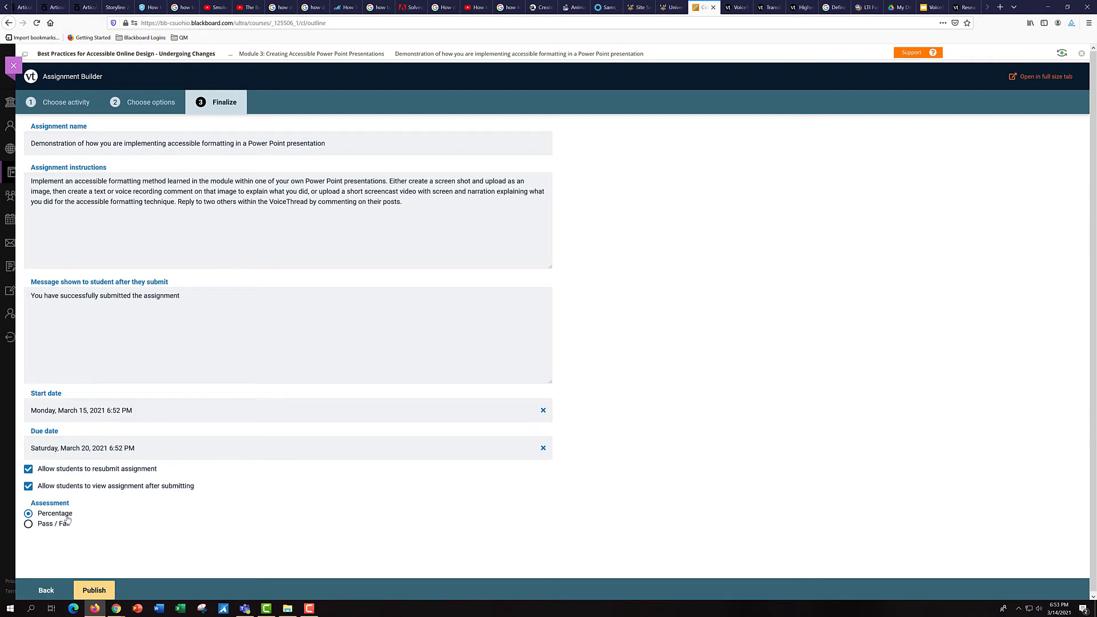
left_click(99, 594)
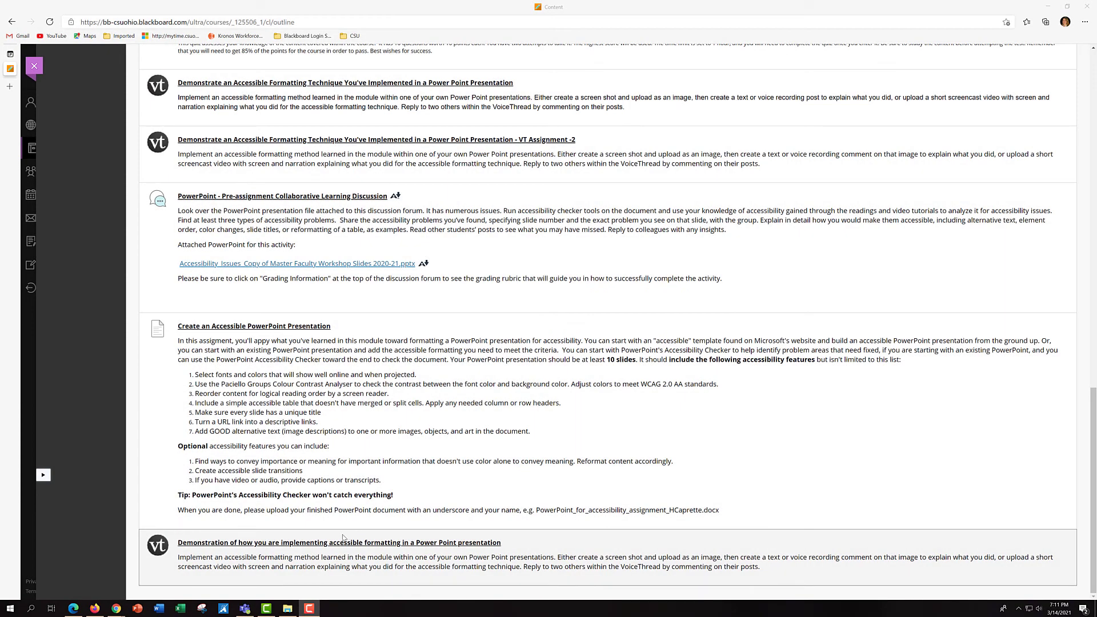
Launch the Demonstration assignment in VoiceThread and highlight its instructions and March 20 due date
left_click(195, 545)
left_click(568, 284)
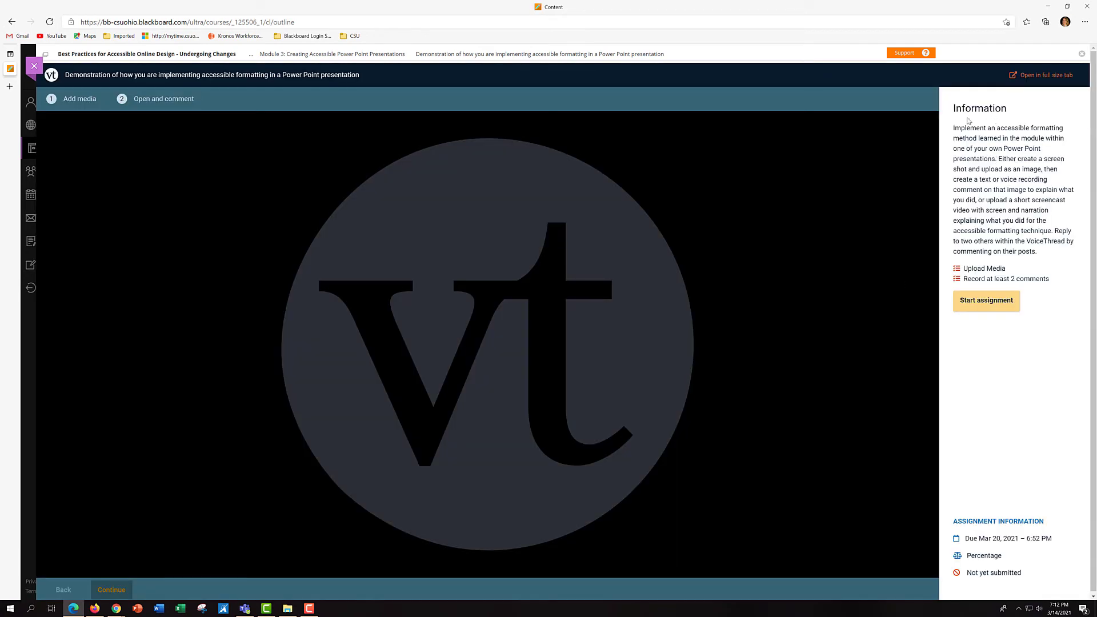
left_click_drag(952, 128, 1055, 260)
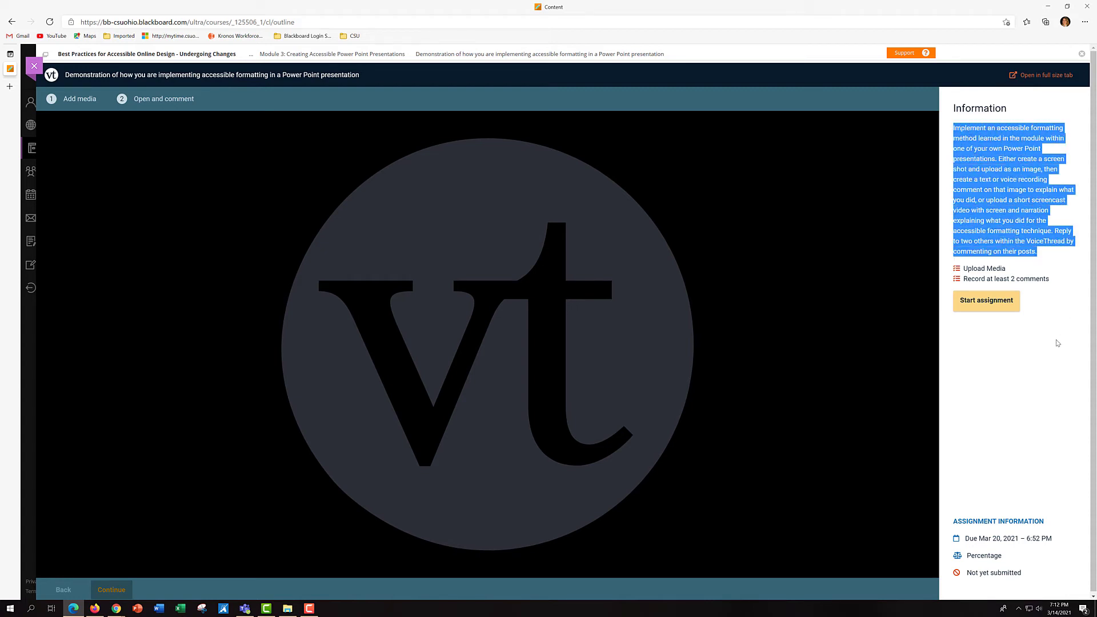
left_click_drag(1061, 543, 965, 547)
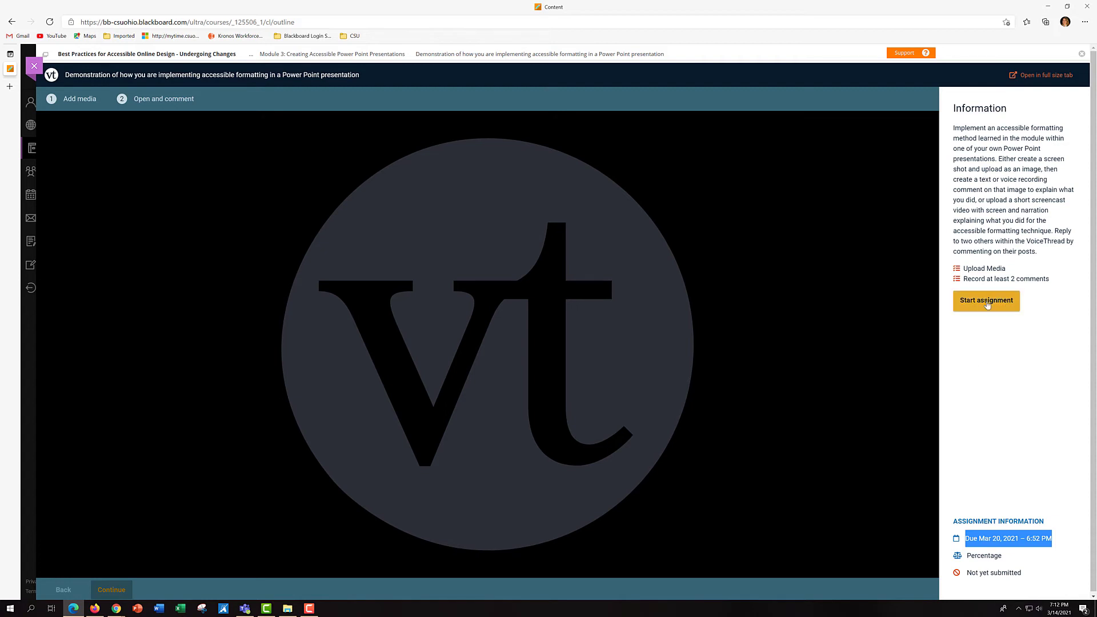
Start the assignment and upload Alt_text_example.jpg from the computer as a slide
left_click(987, 304)
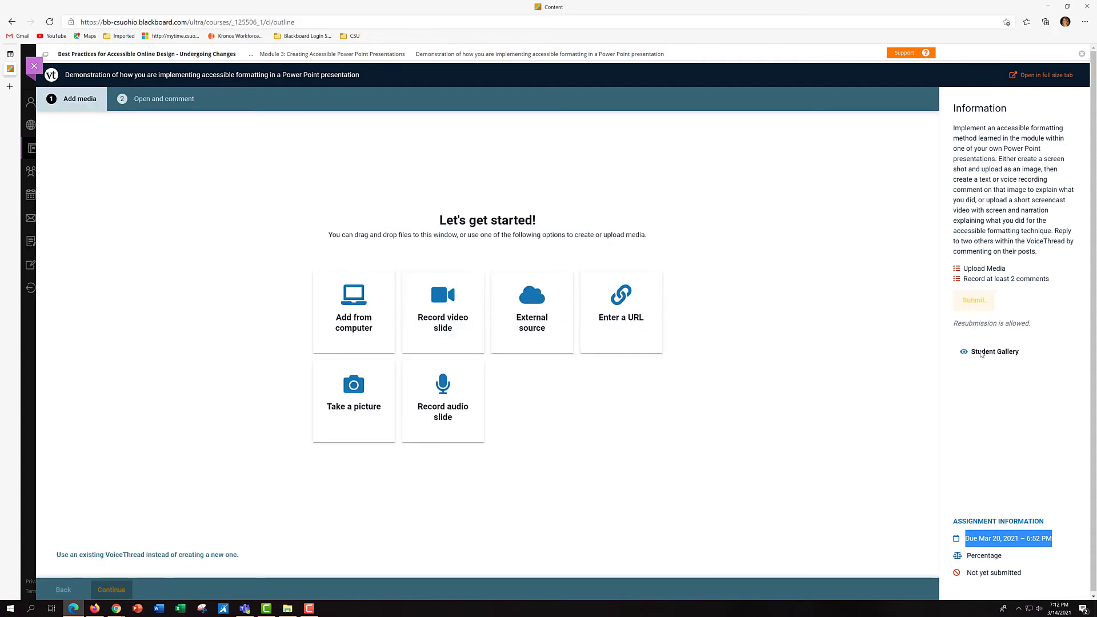
left_click(356, 330)
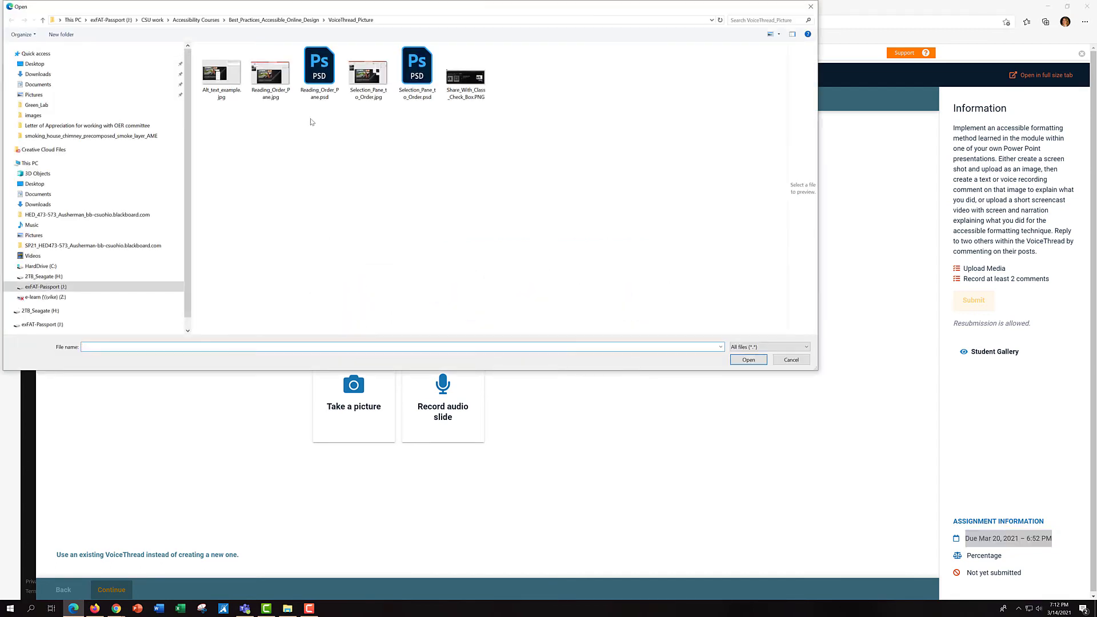
left_click(219, 85)
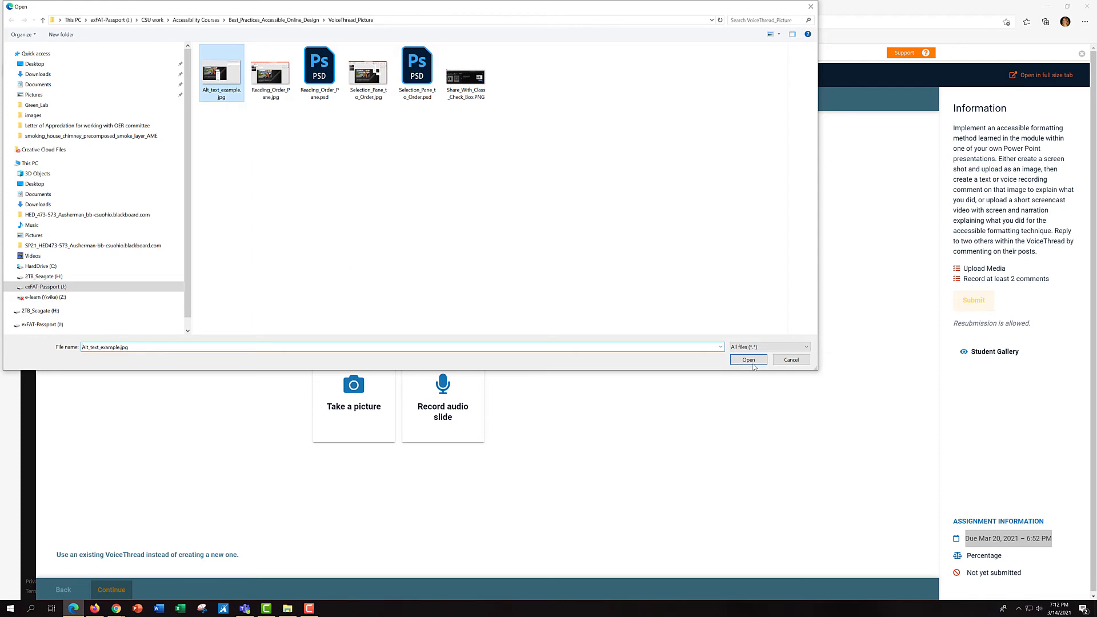
left_click(751, 362)
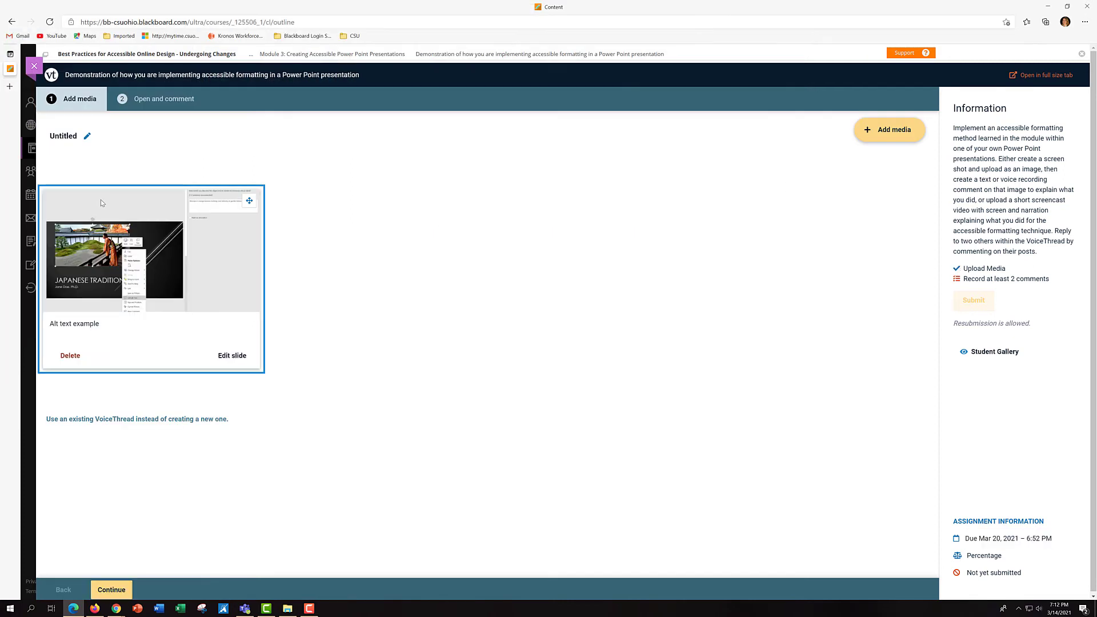
Rename the Untitled thread to 'How to add alt text by' plus the author's name
left_click(87, 138)
key("BackSpace")
key("BackSpace")
key("BackSpace")
key("BackSpace")
key("BackSpace")
key("BackSpace")
key("BackSpace")
key("BackSpace")
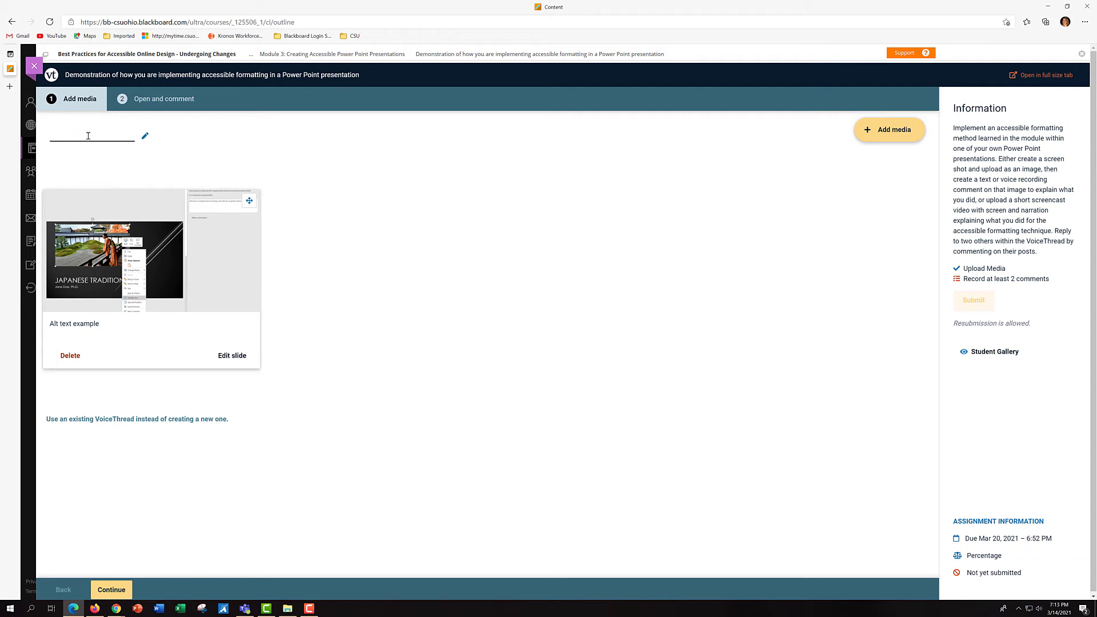
type("How to add alt text by Heather Caprette")
left_click(102, 211)
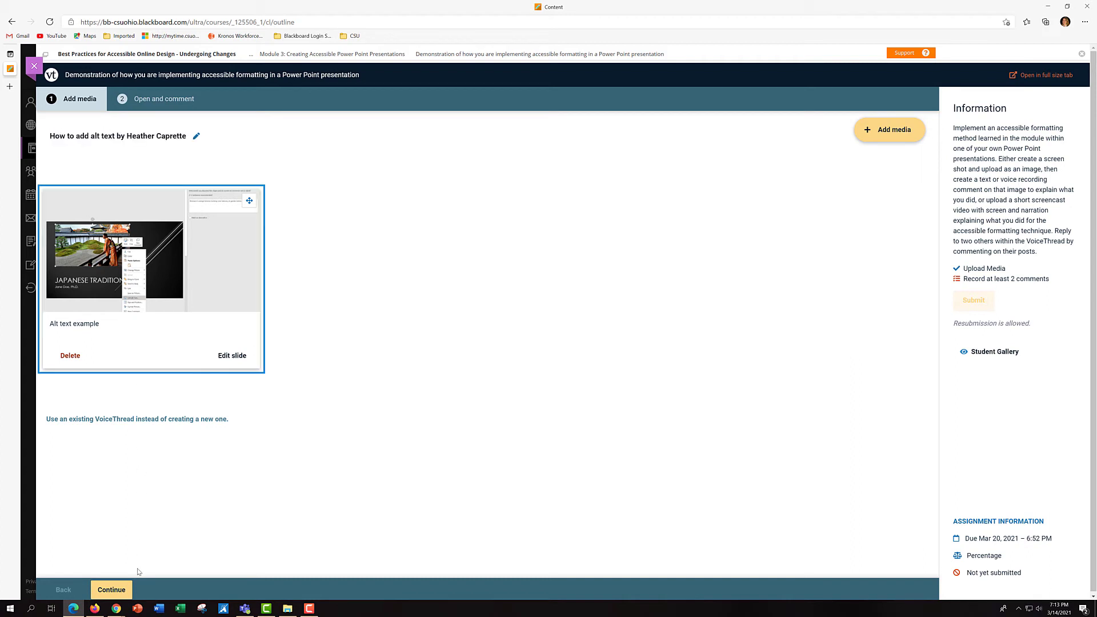
left_click(113, 590)
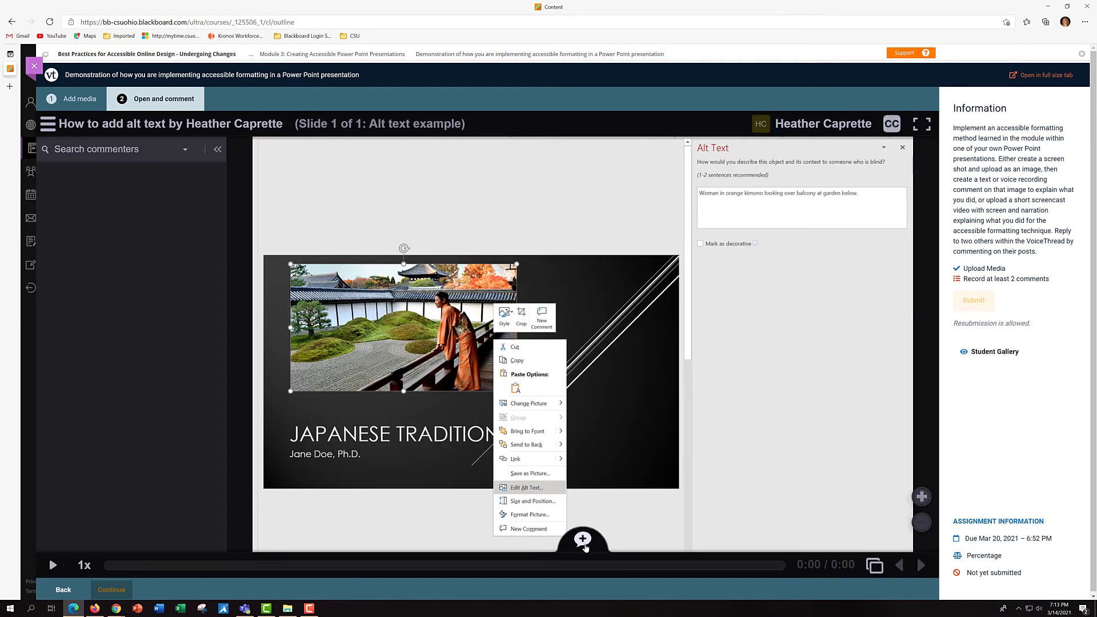
Begin recording an audio comment on the Alt text example slide
left_click(583, 540)
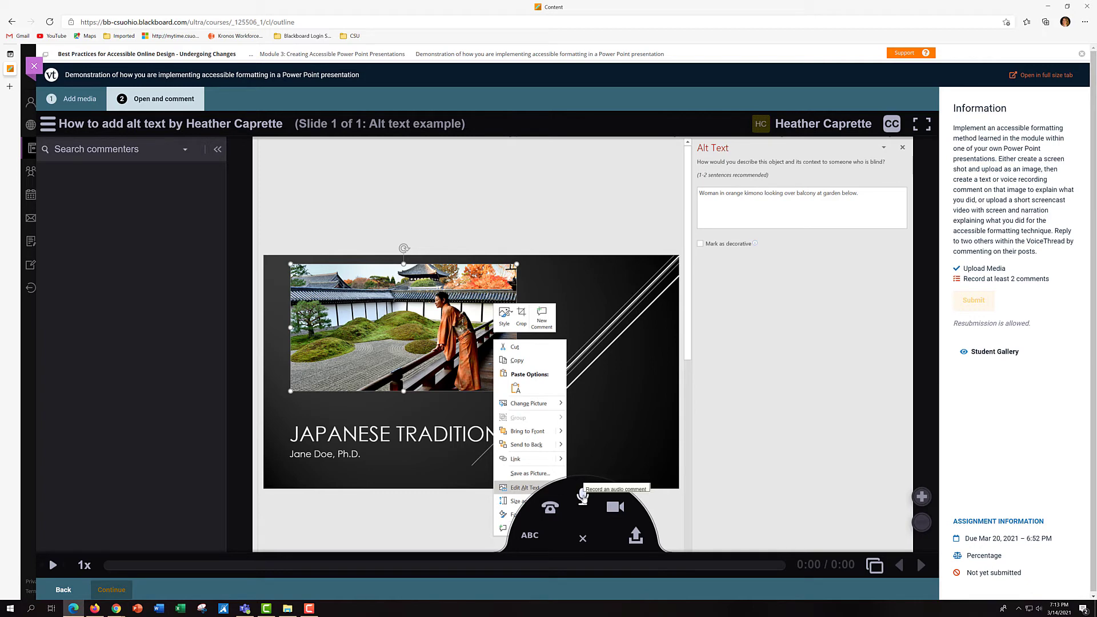
left_click(583, 495)
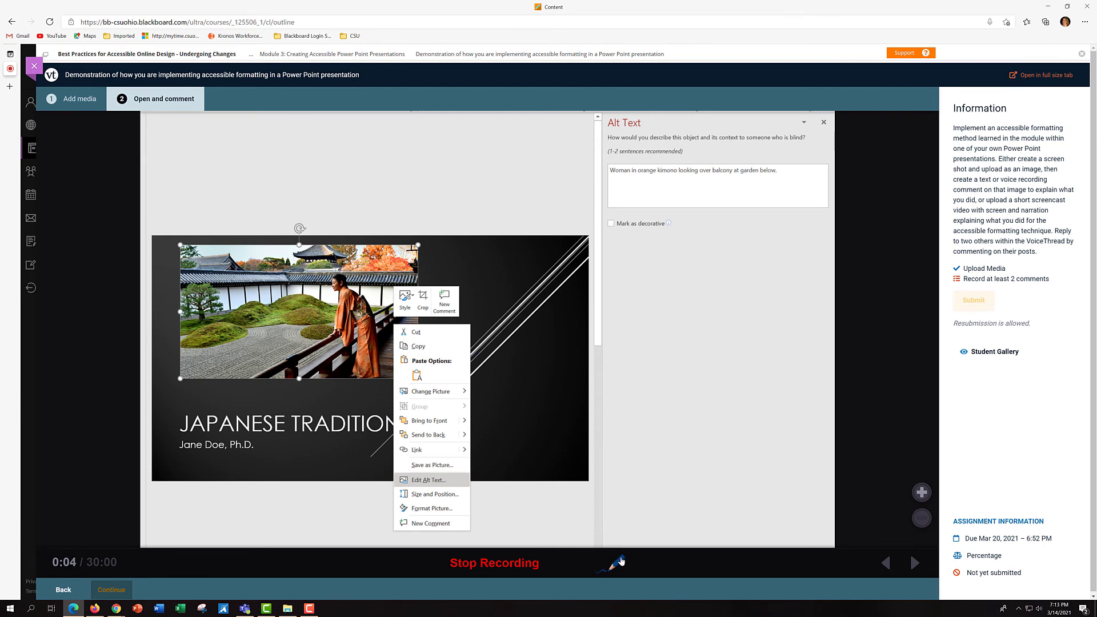
Mark Edit Alt Text, the Alt Text title and description in blue, then stop recording
left_click(619, 565)
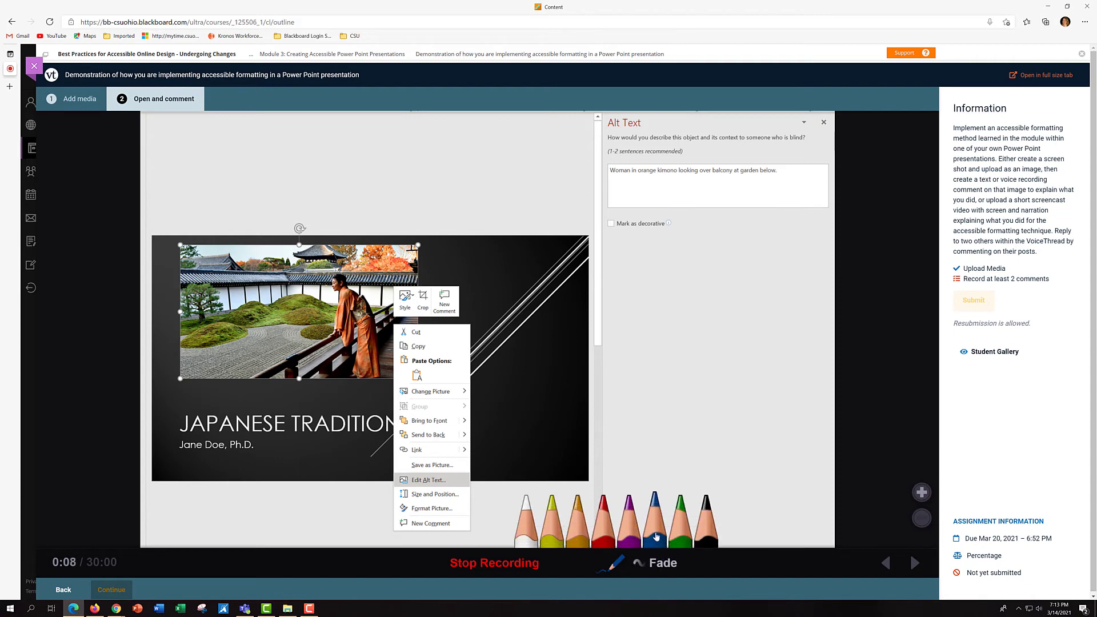
left_click(656, 527)
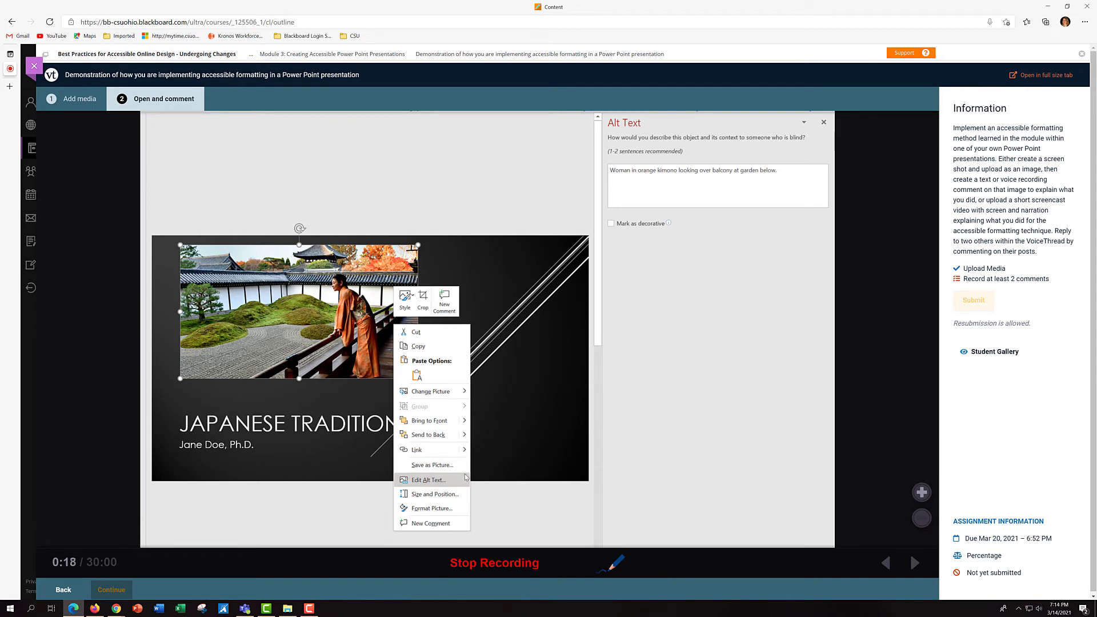
mouse_move(495, 481)
left_mouse_down()
mouse_move(451, 484)
mouse_move(460, 490)
left_mouse_up()
mouse_move(669, 117)
left_mouse_down()
mouse_move(644, 111)
mouse_move(597, 134)
mouse_move(658, 122)
mouse_move(650, 112)
left_mouse_up()
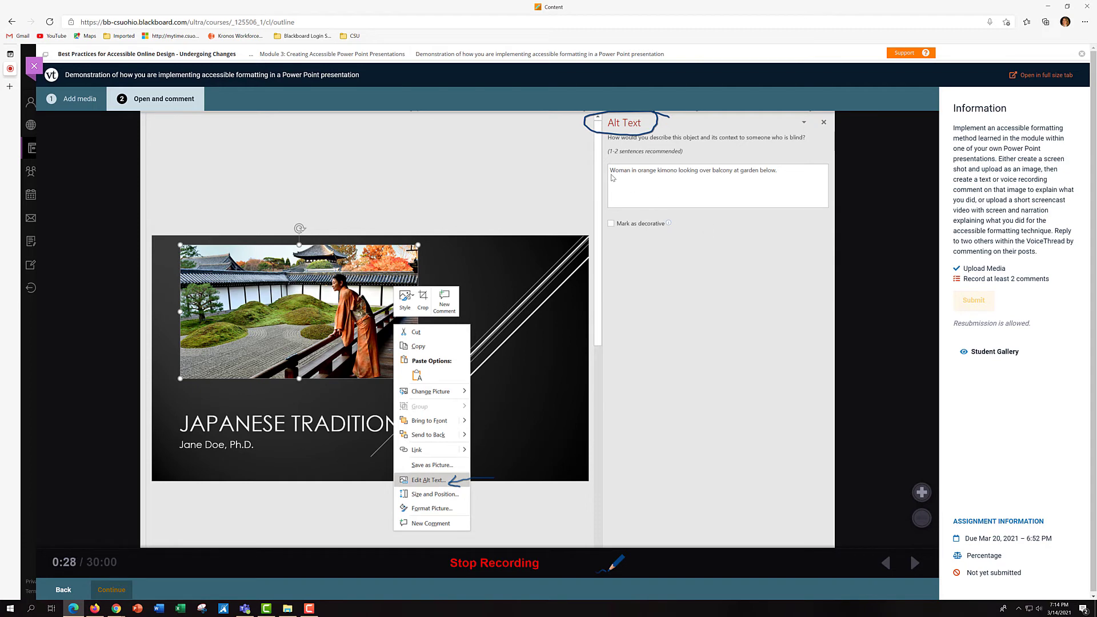
mouse_move(612, 178)
left_mouse_down()
mouse_move(782, 175)
mouse_move(623, 180)
mouse_move(663, 178)
left_mouse_up()
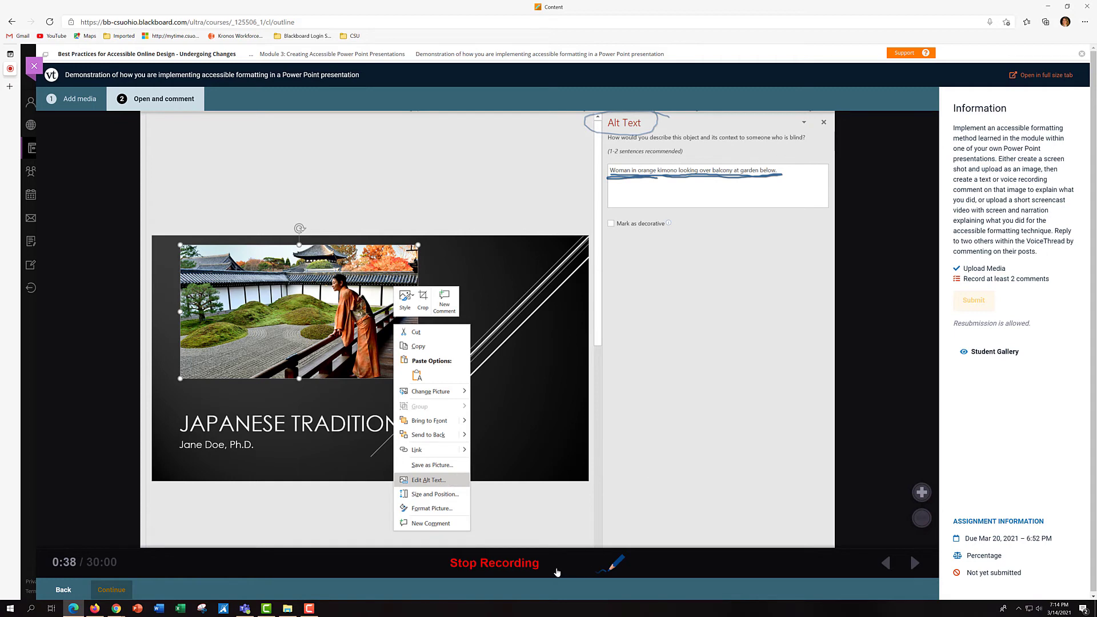
left_click(495, 566)
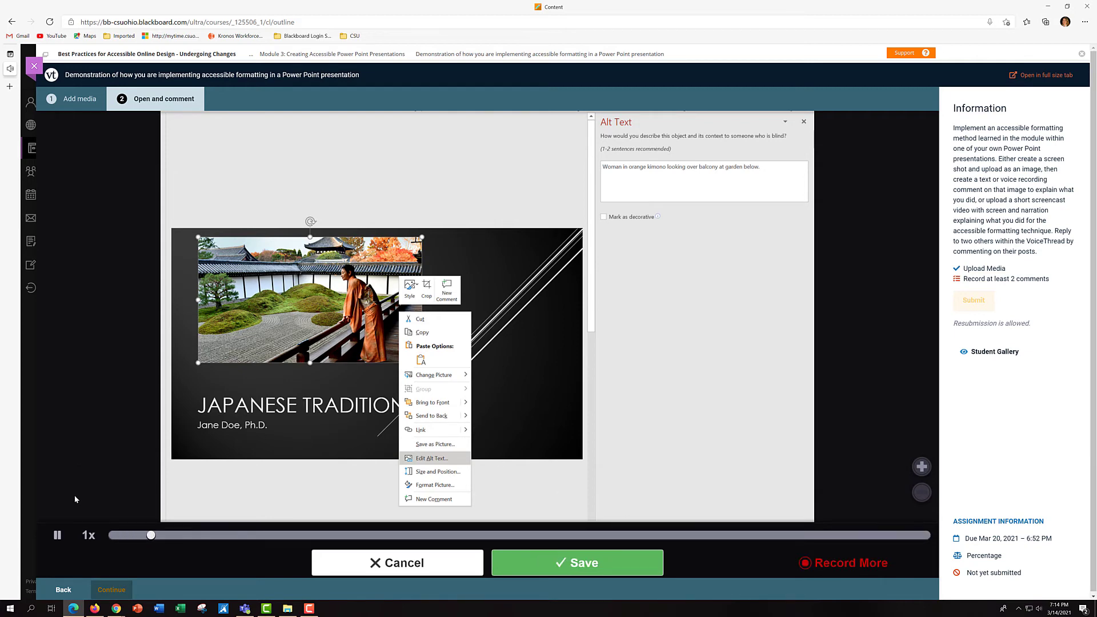
Pause the playback preview and save the 0:43 audio comment
left_click(57, 535)
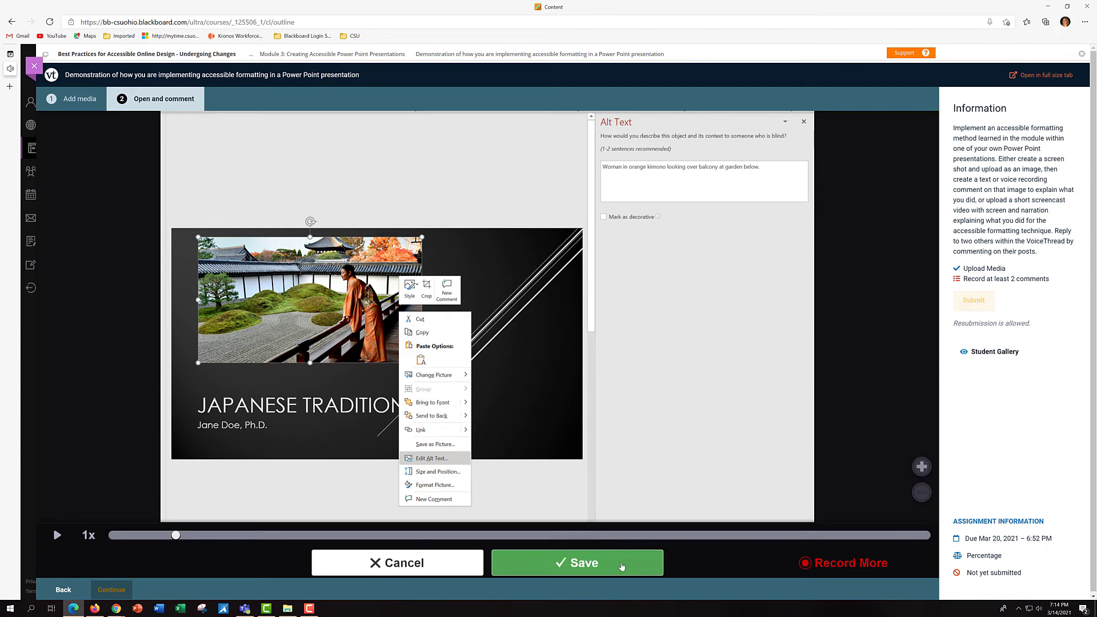
left_click(622, 566)
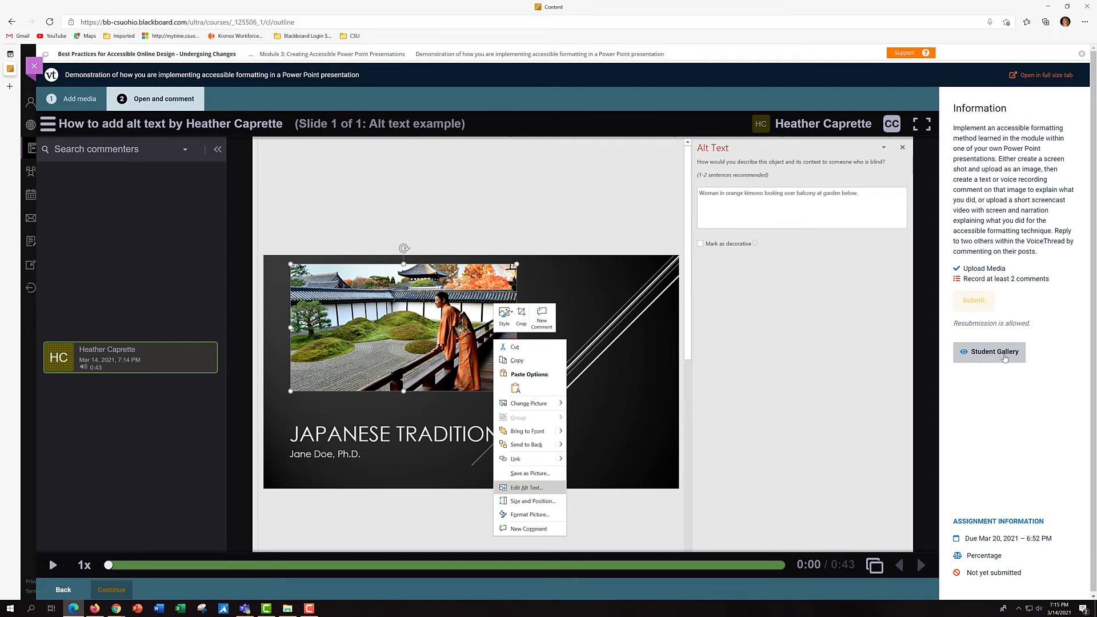
Open the Selection Pane read-order thread from the Student Gallery and play it
left_click(1005, 358)
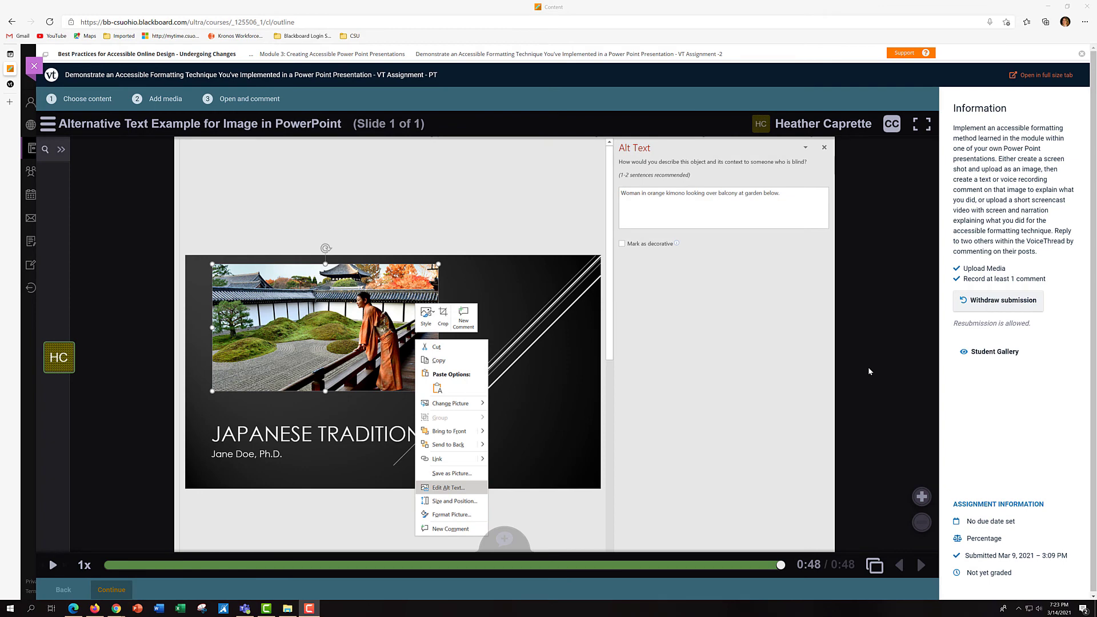
left_click(991, 352)
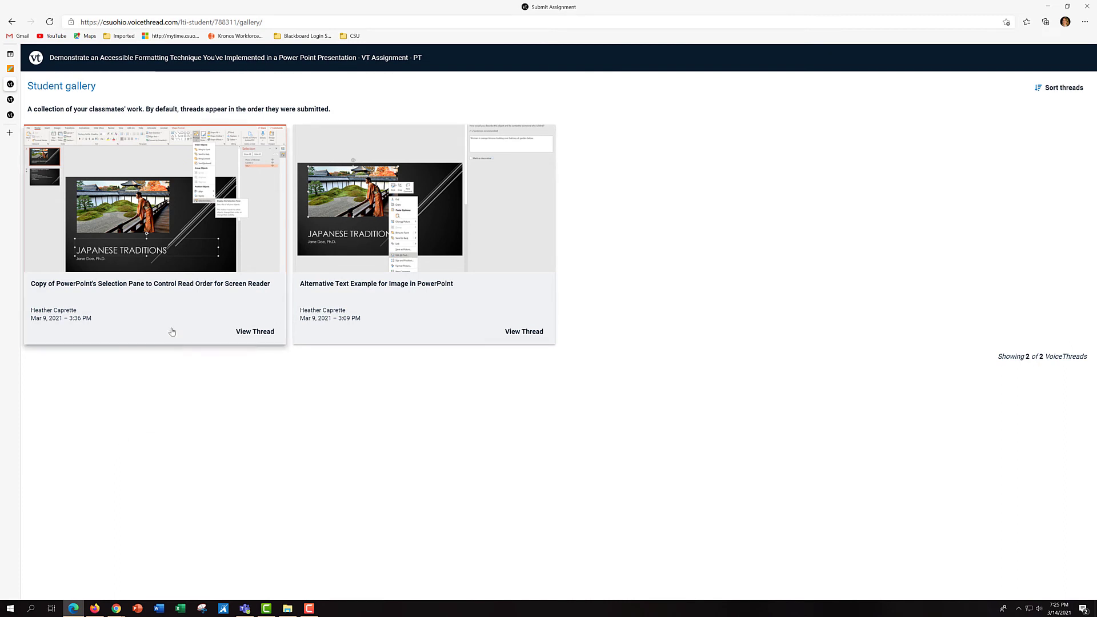
left_click(256, 334)
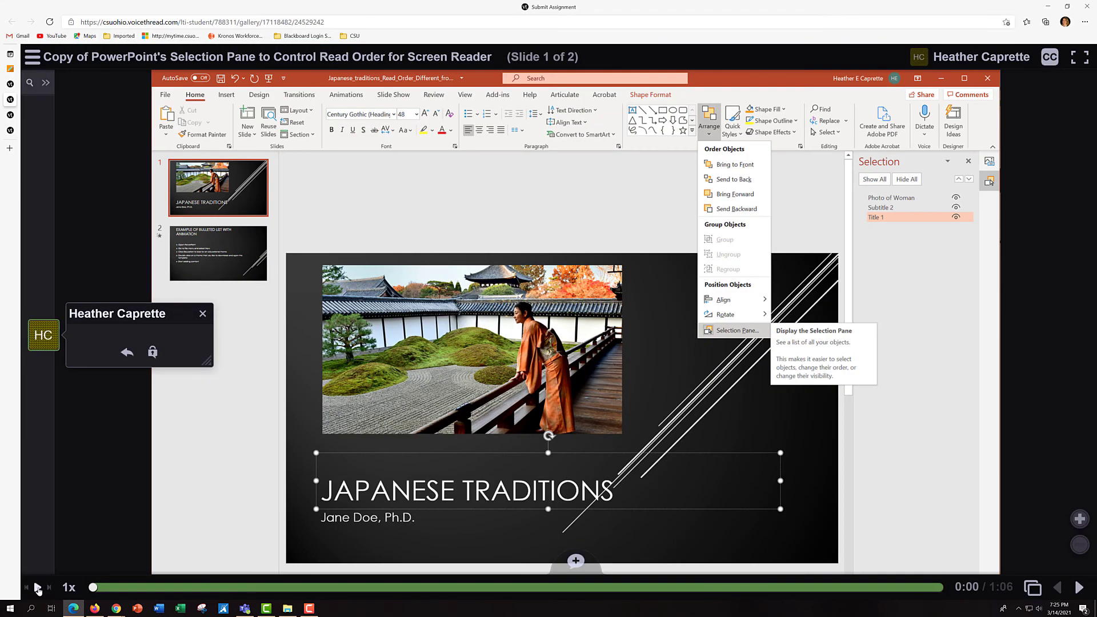
left_click(37, 588)
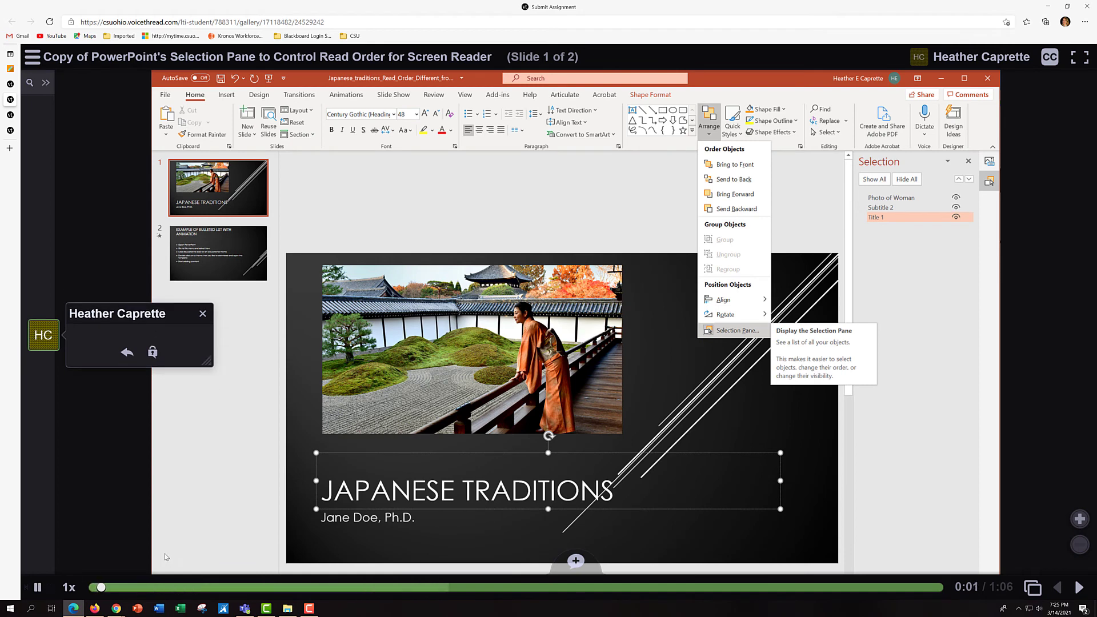